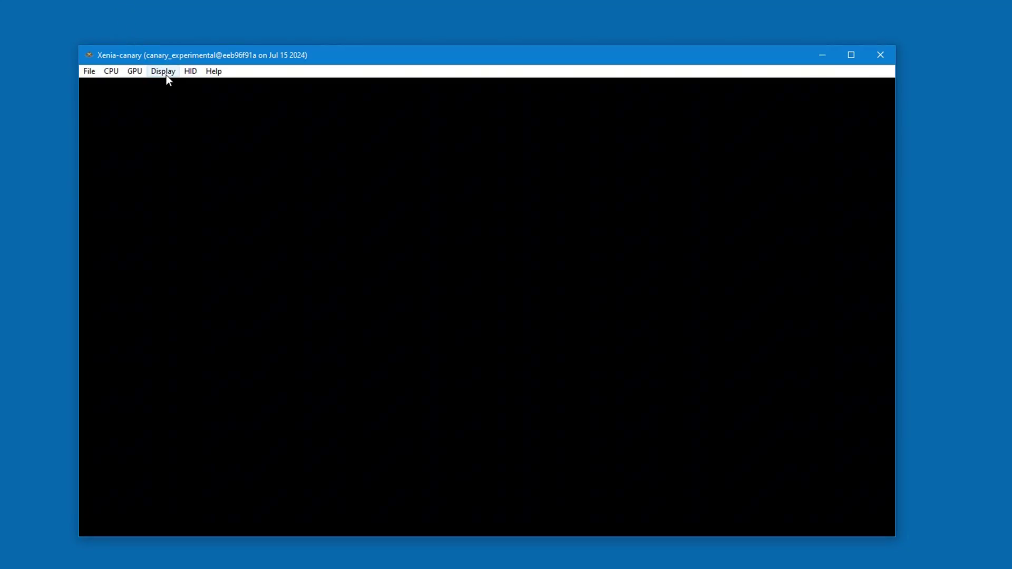
click(166, 75)
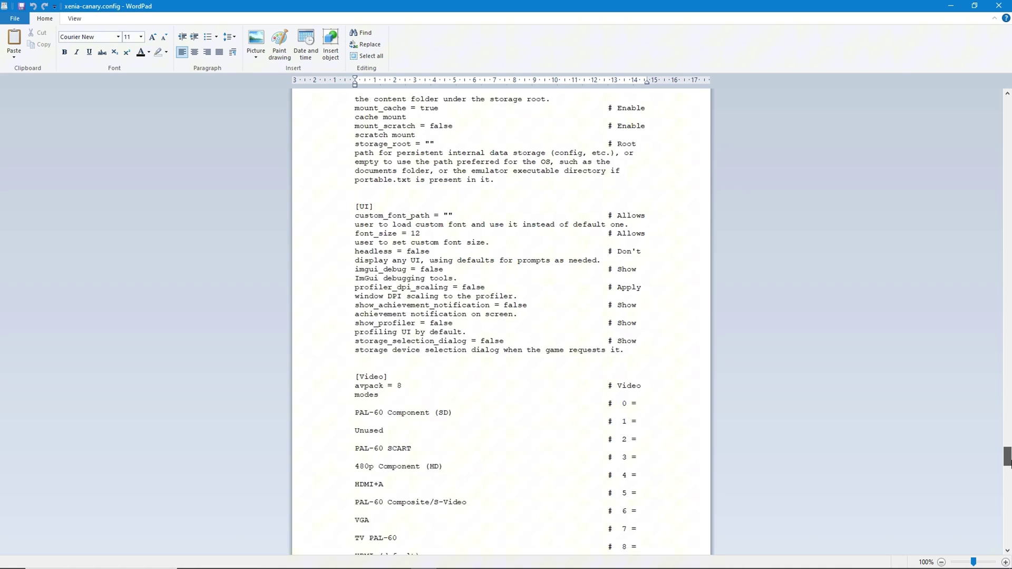
mouse_move(1007, 463)
mouse_down()
mouse_move(1008, 483)
mouse_move(1008, 473)
mouse_up()
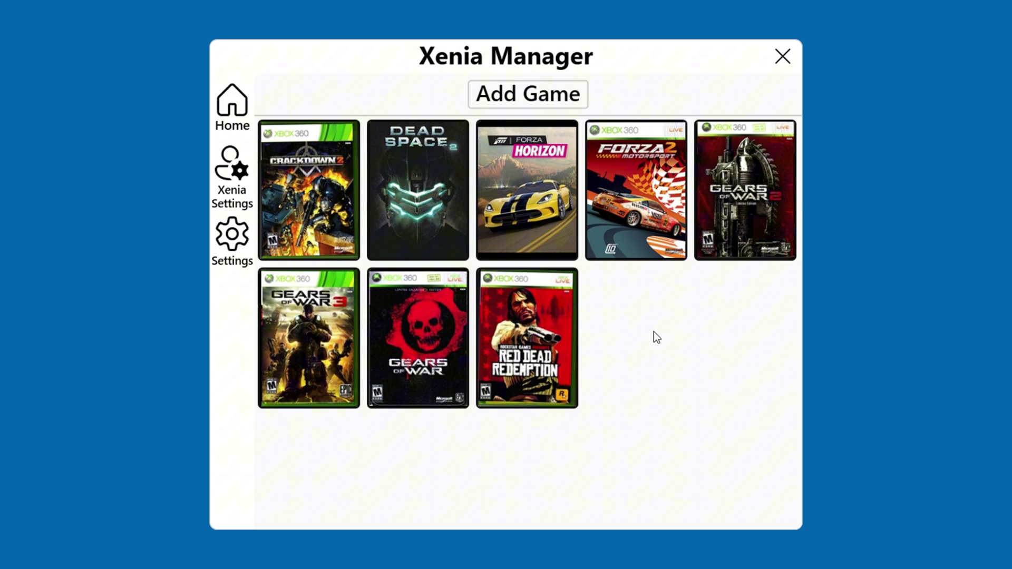
click(226, 240)
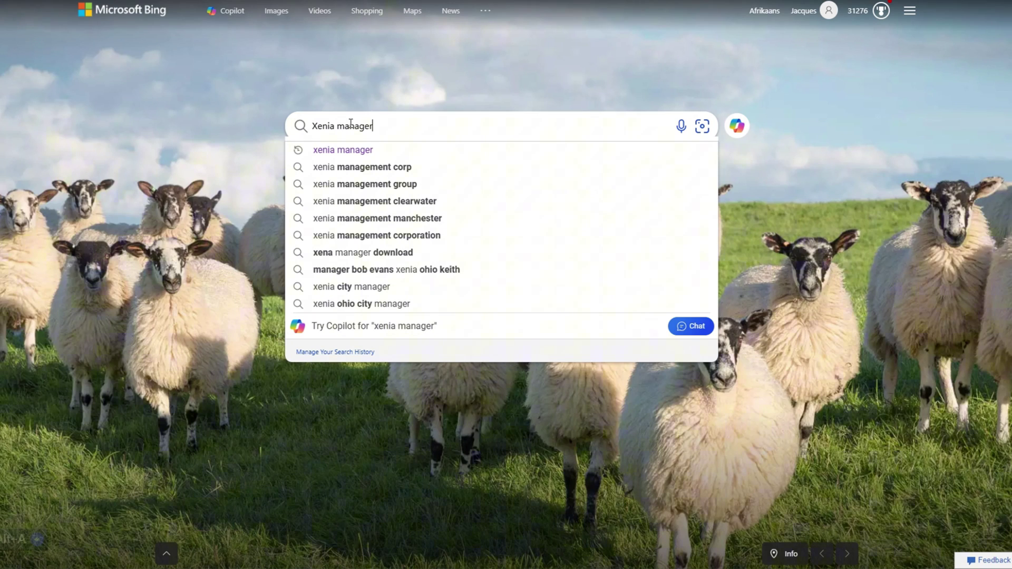
Search the web for Xenia manager and download xenia_manager.zip from the latest stable release in its GitHub repository
key(Return)
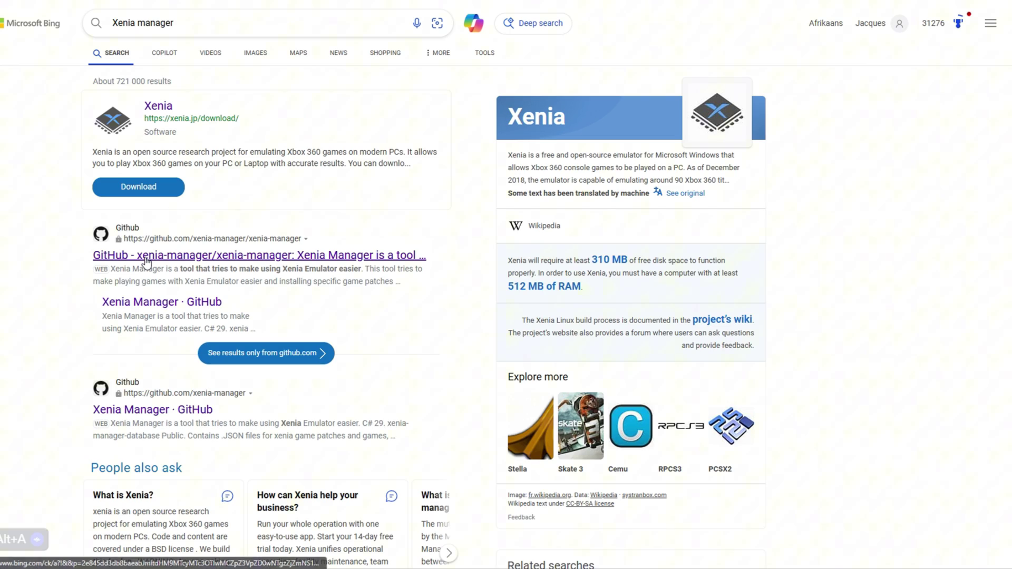
click(146, 258)
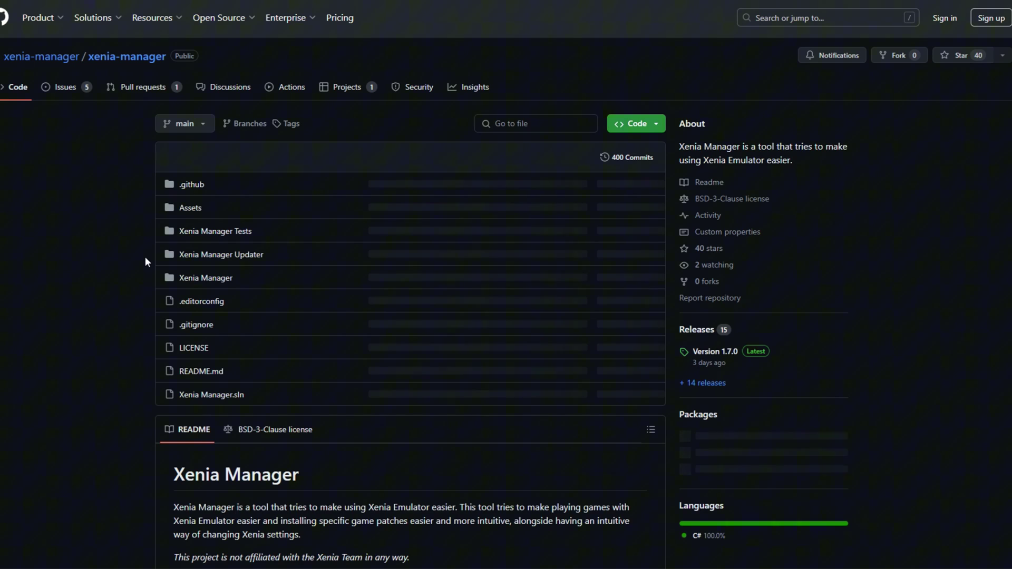
scroll(104, 283, down, 8)
scroll(1004, 158, down, 20)
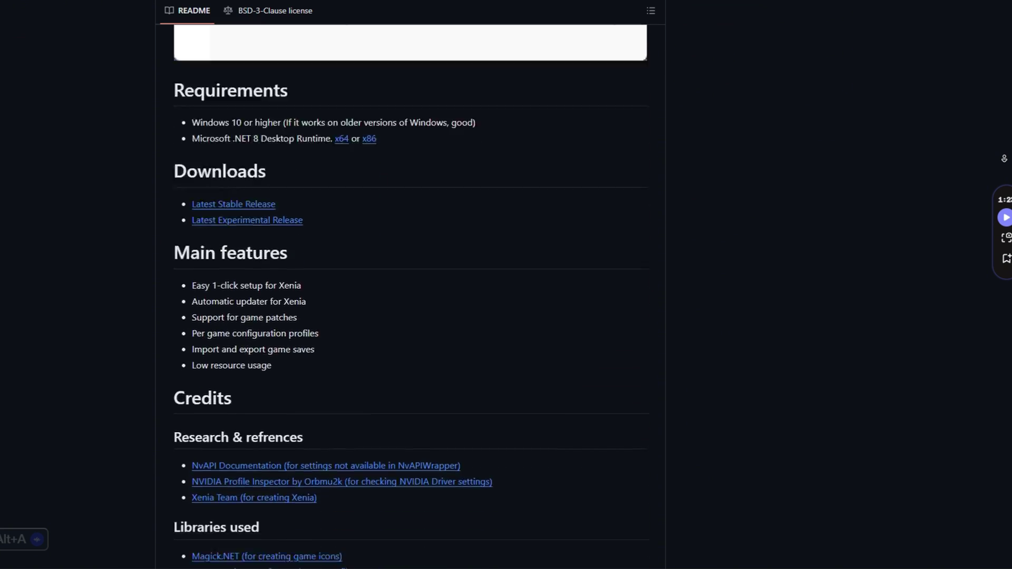
click(207, 190)
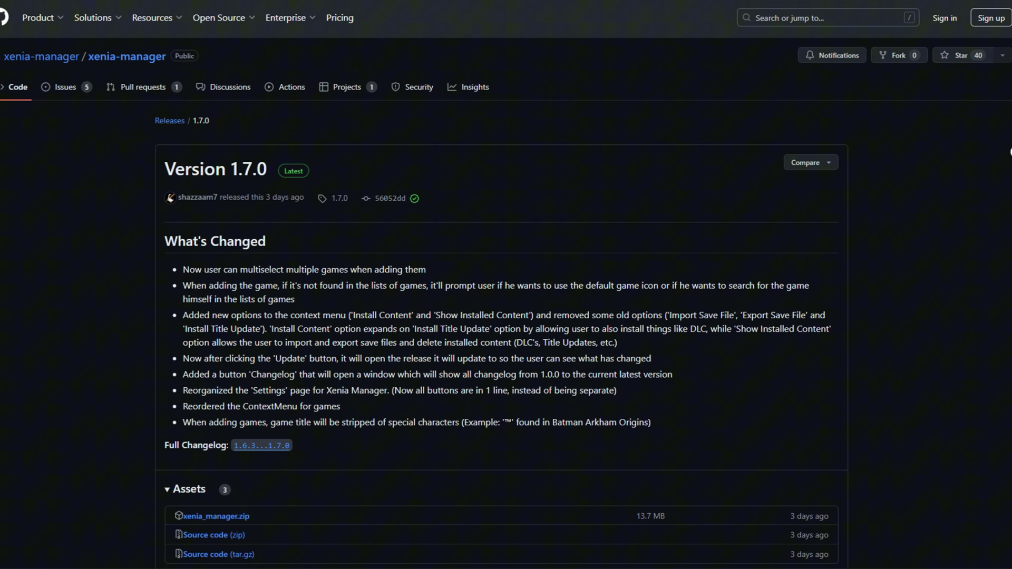
scroll(1009, 157, down, 2)
click(232, 415)
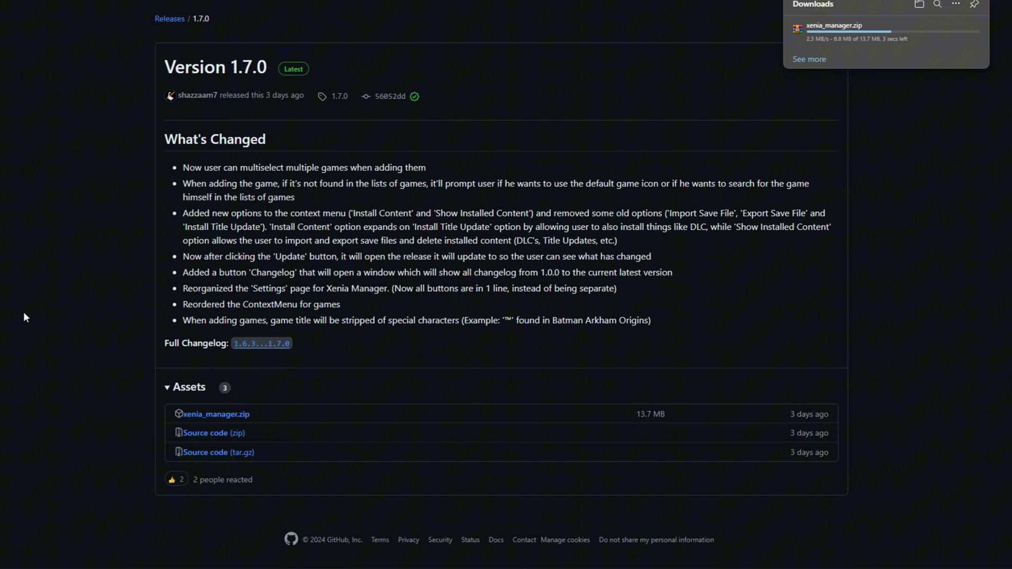
Create a new folder named Xenia on the desktop
key(super+d)
right_click(543, 260)
mouse_move(594, 357)
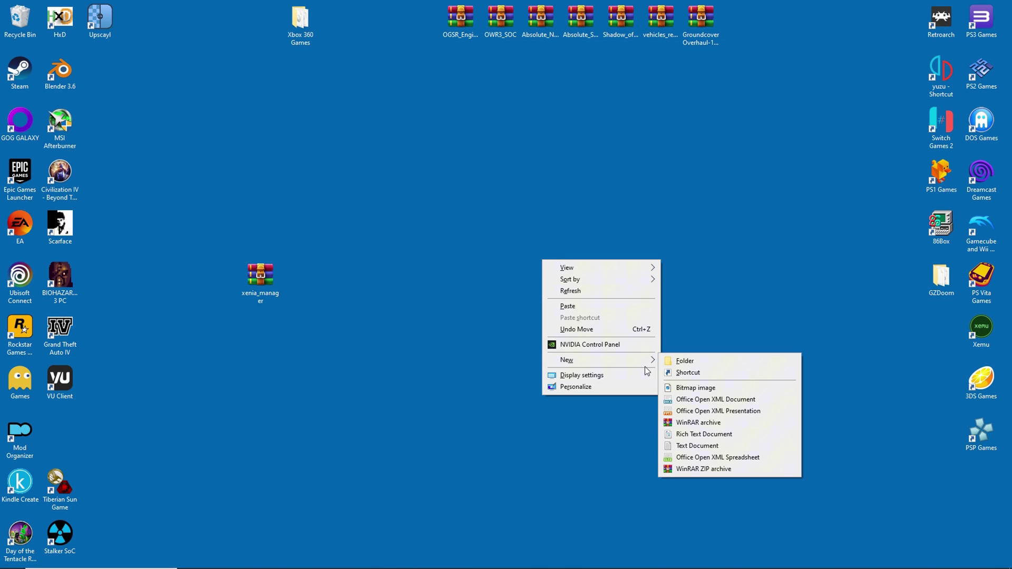
click(693, 359)
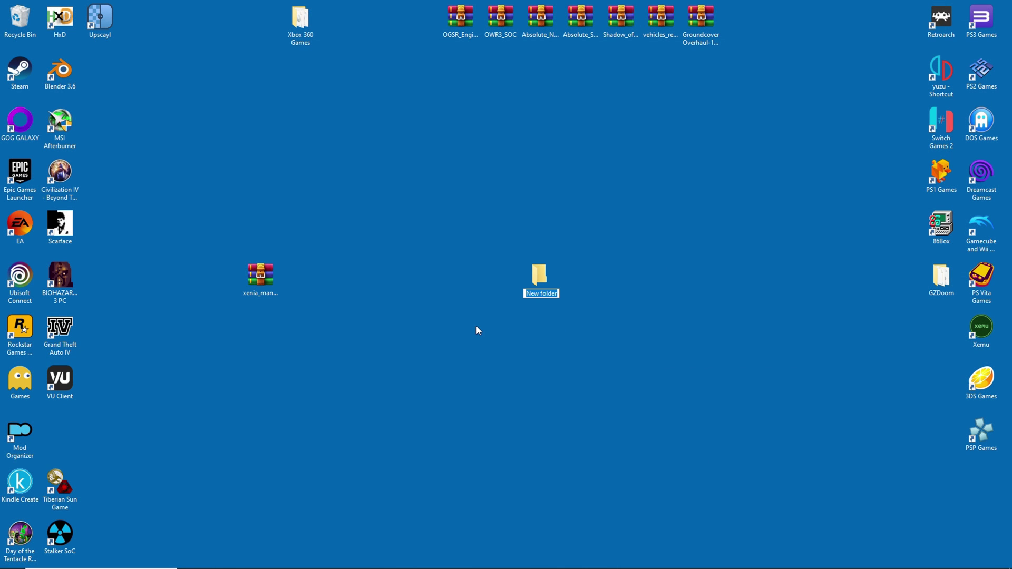
text(Xeni)
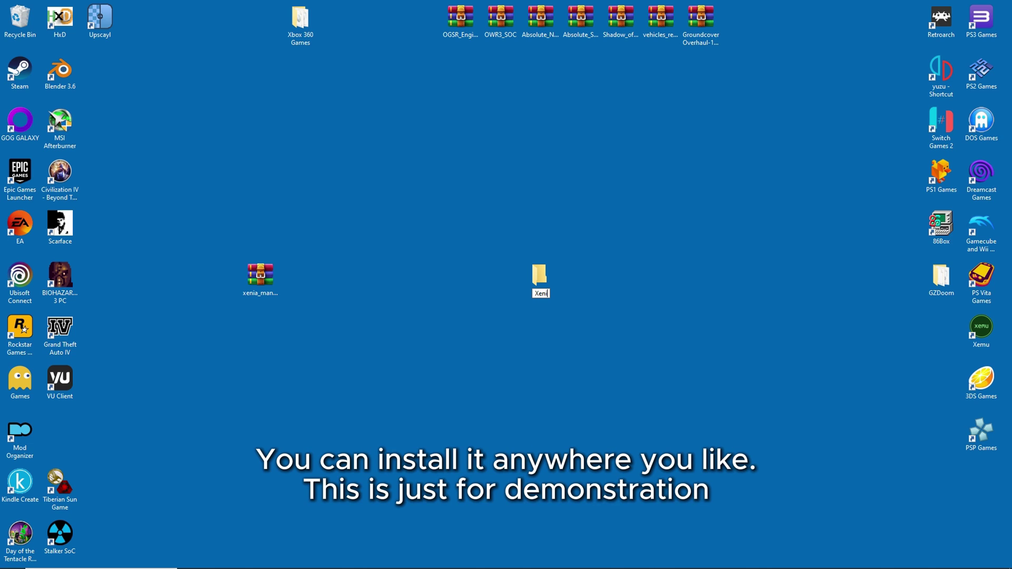
text(a)
key(Return)
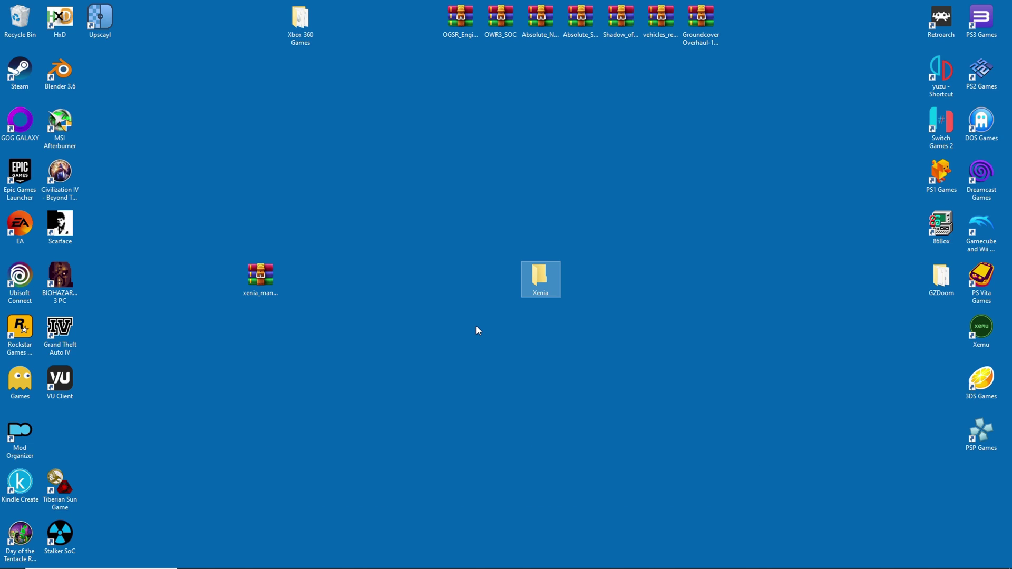
Extract Magick.Native-Q16-x64.dll and Xenia Manager.exe from the xenia_manager archive into the Xenia folder and close the archive
double_click(268, 278)
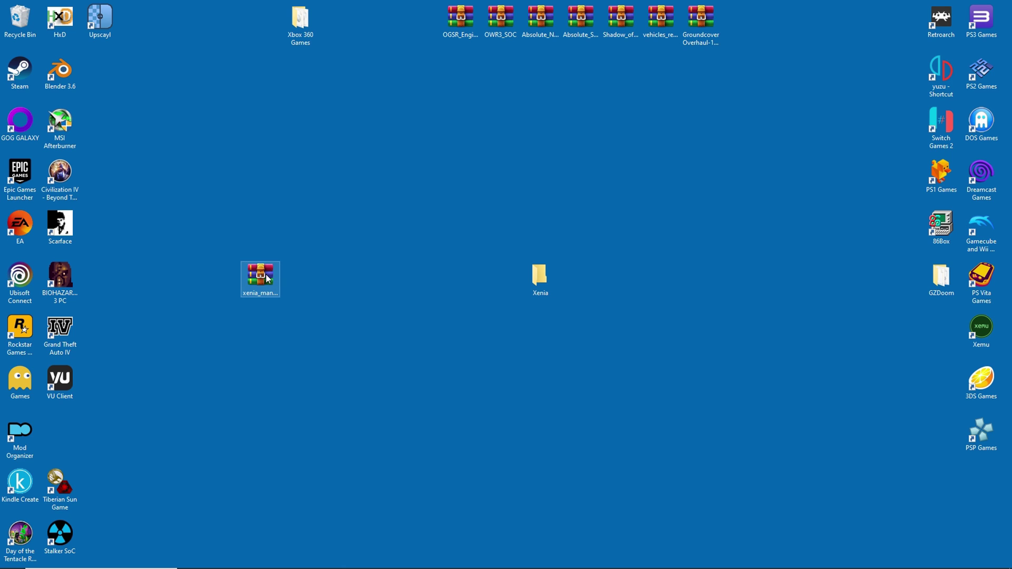
drag(337, 75, 321, 130)
click(211, 226)
shift+click(206, 236)
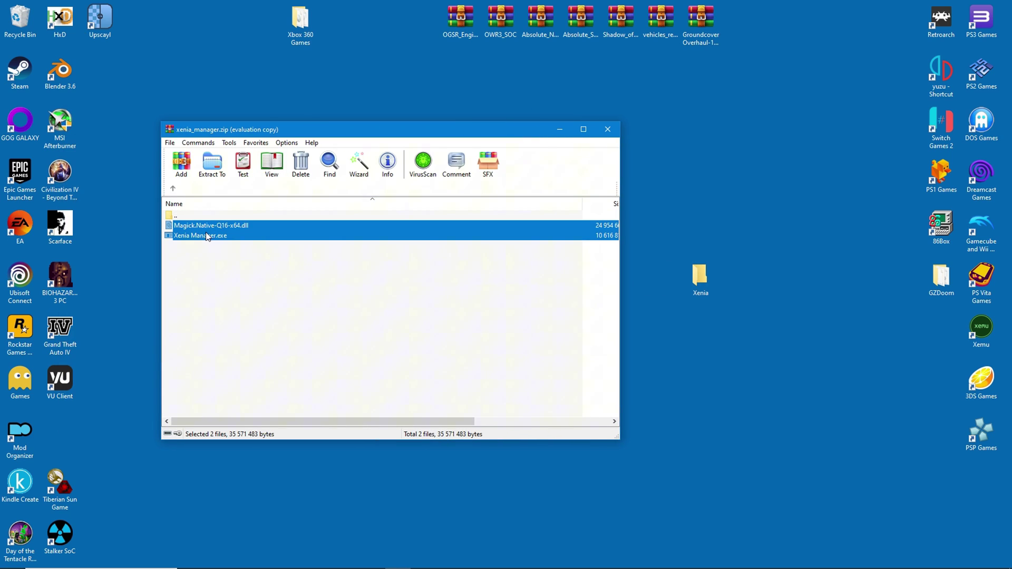
drag(206, 235, 416, 285)
click(608, 129)
Launch Xenia Manager from the Xenia folder, install Xenia Canary and close the manager
double_click(417, 285)
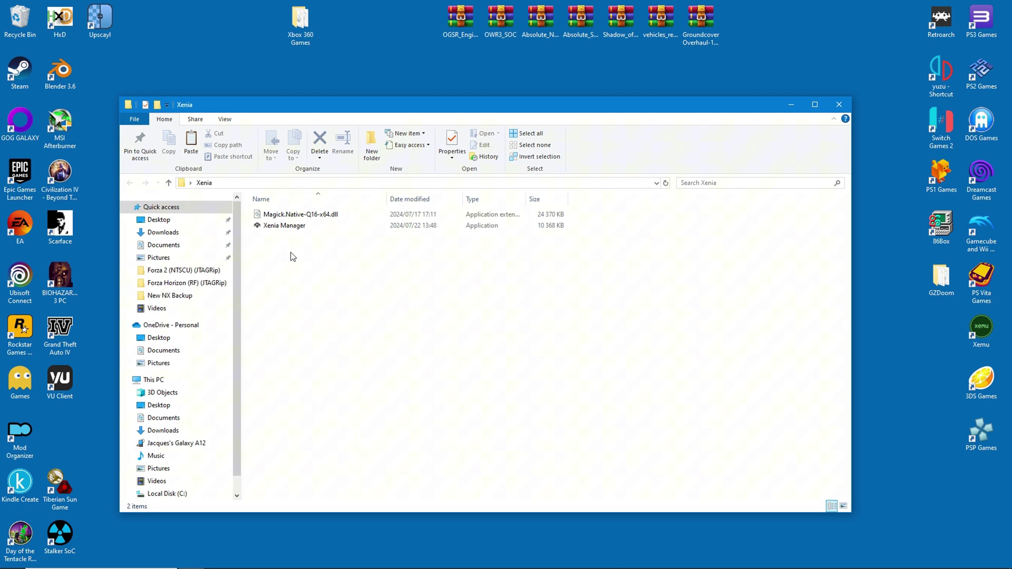
double_click(287, 226)
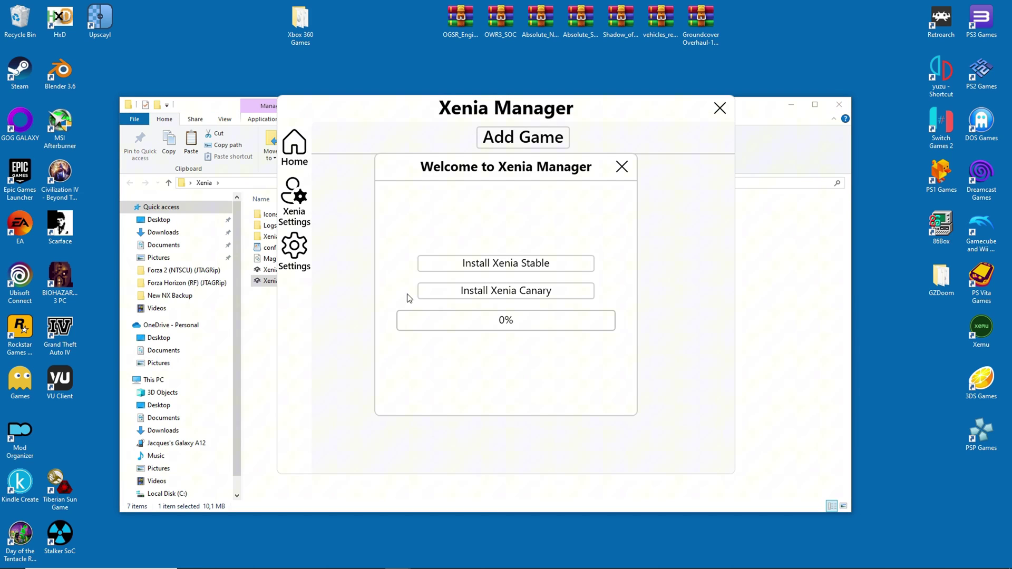
click(452, 293)
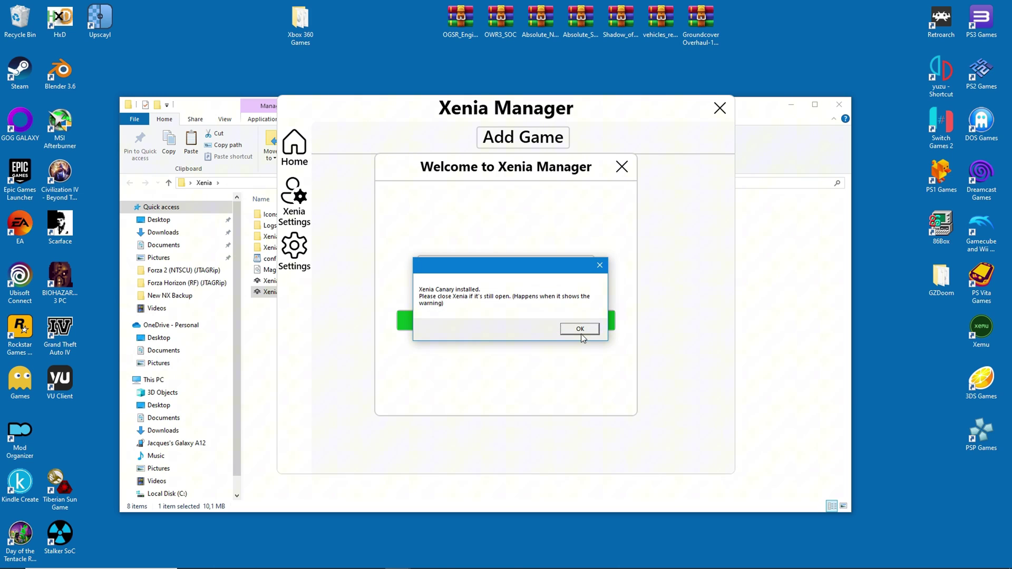
click(581, 330)
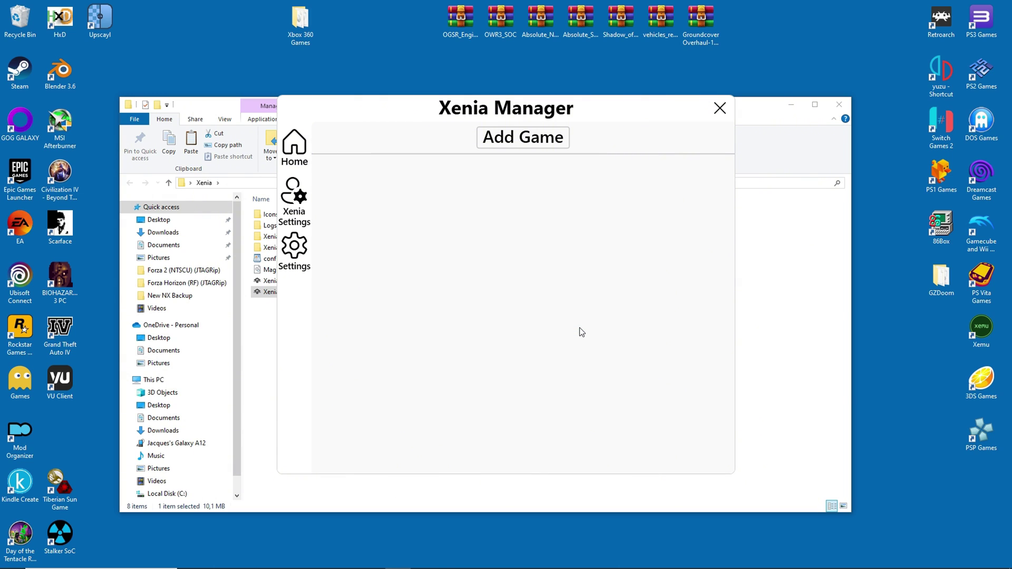
click(720, 108)
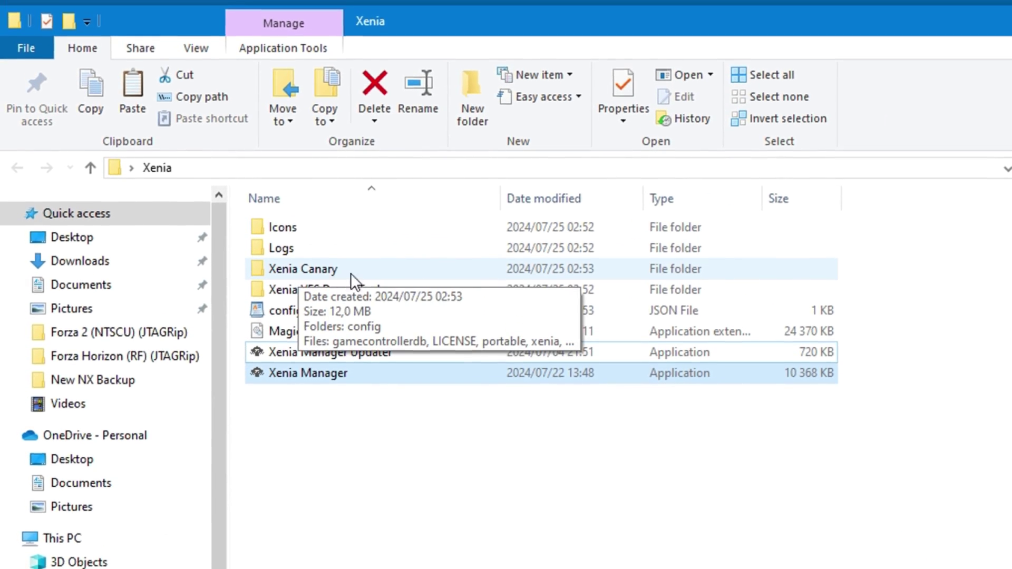
Move the Xbox 360 Games folder from the desktop into the Xenia folder
double_click(402, 273)
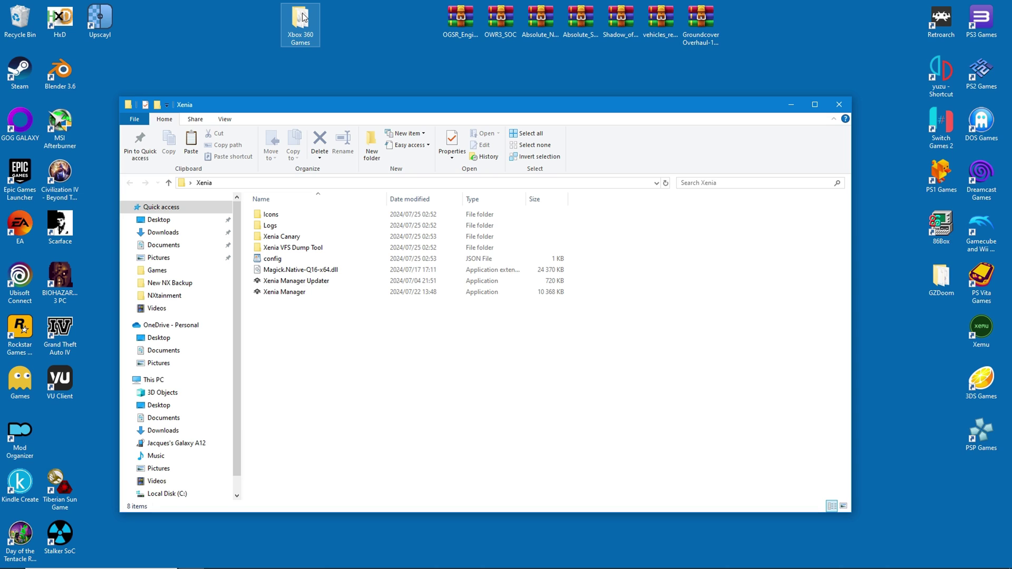
drag(303, 17, 270, 379)
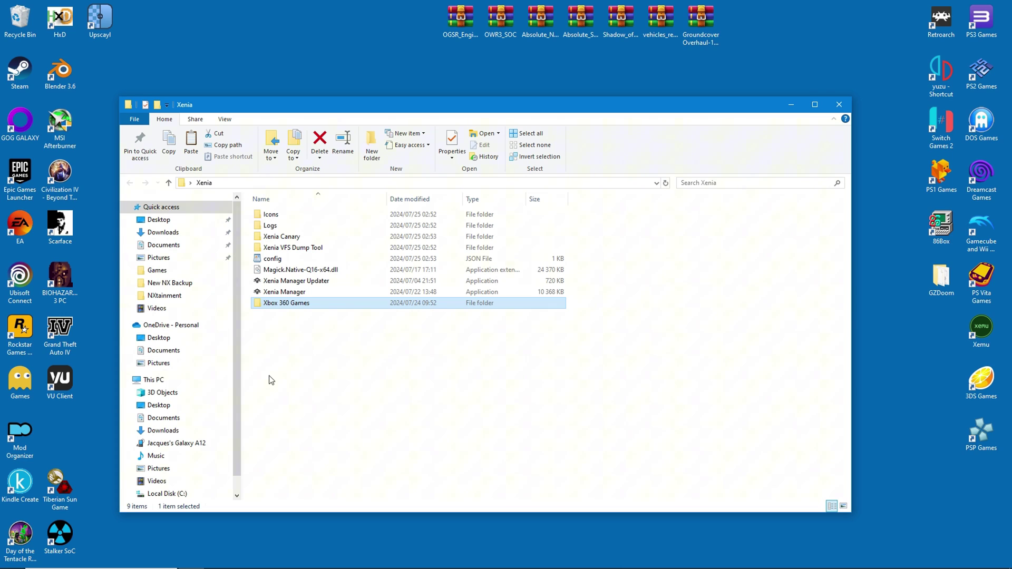
click(271, 379)
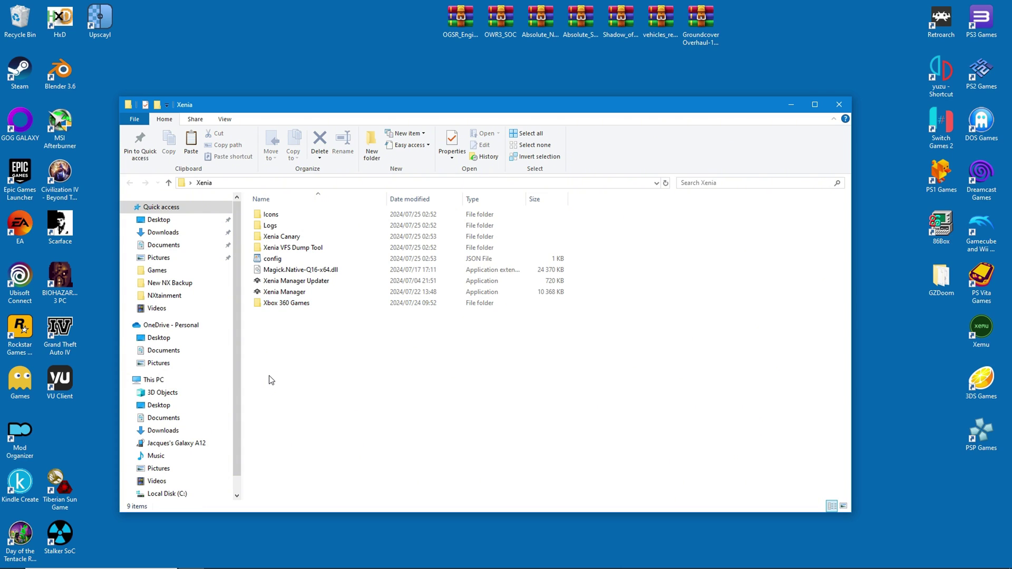
Reopen Xenia Manager and add Forza Motorsport 2 using default.xex from the Forza 2 folder in Xbox 360 Games
double_click(283, 292)
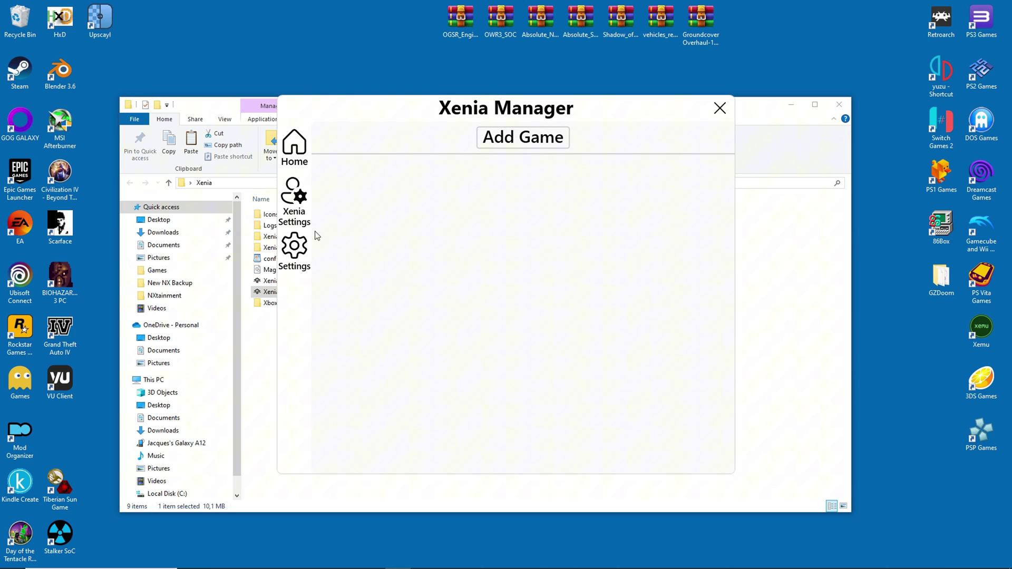
click(516, 141)
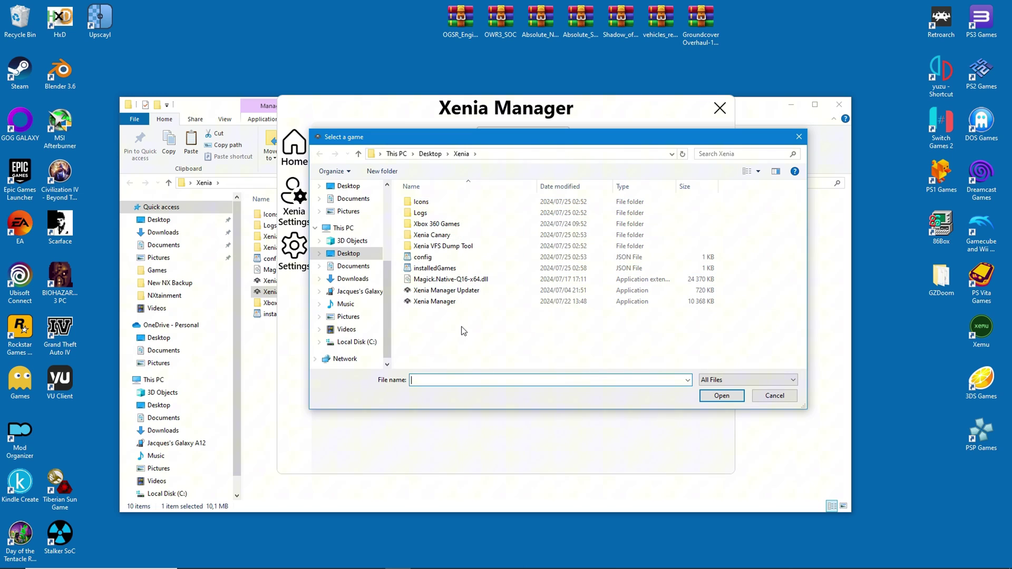
double_click(432, 225)
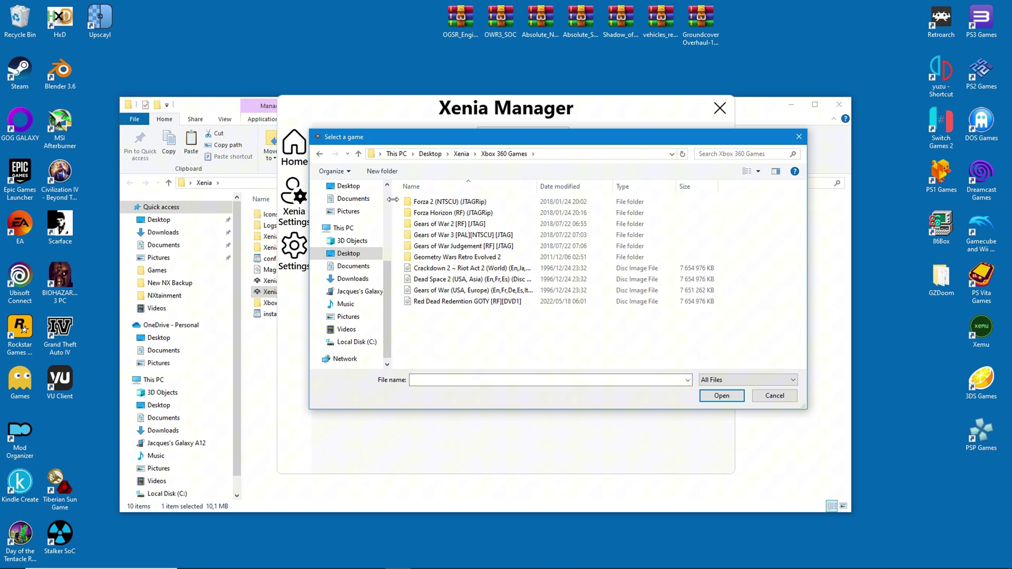
click(433, 204)
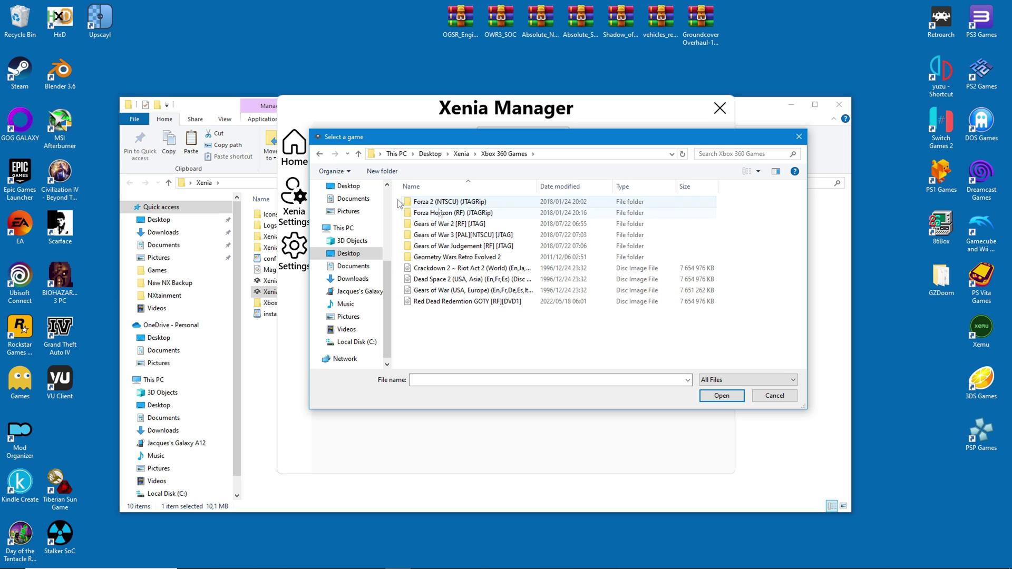
double_click(433, 203)
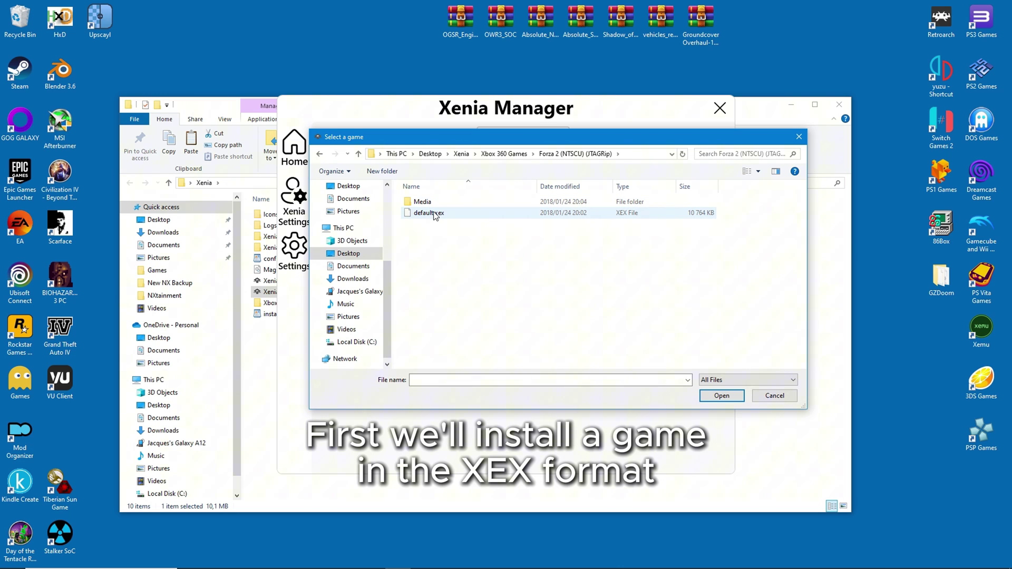
double_click(429, 213)
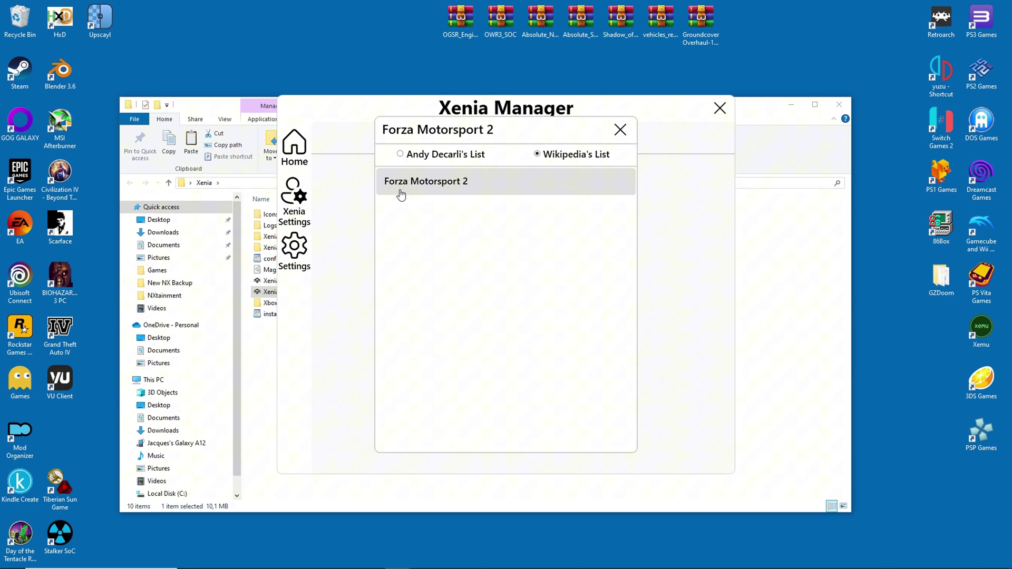
click(396, 185)
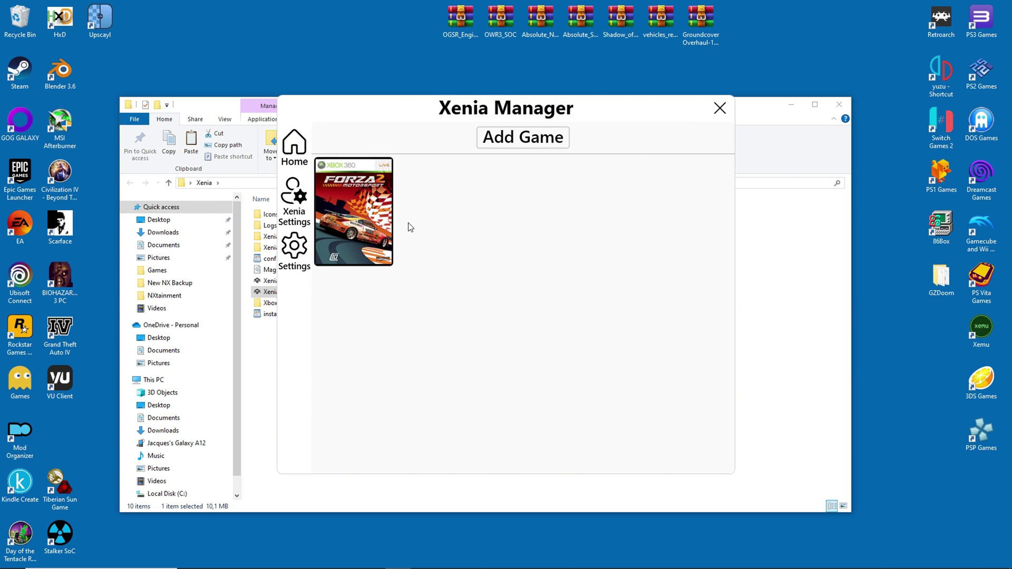
Add Crackdown 2 to the library from its disc image in the Xbox 360 Games folder
click(530, 141)
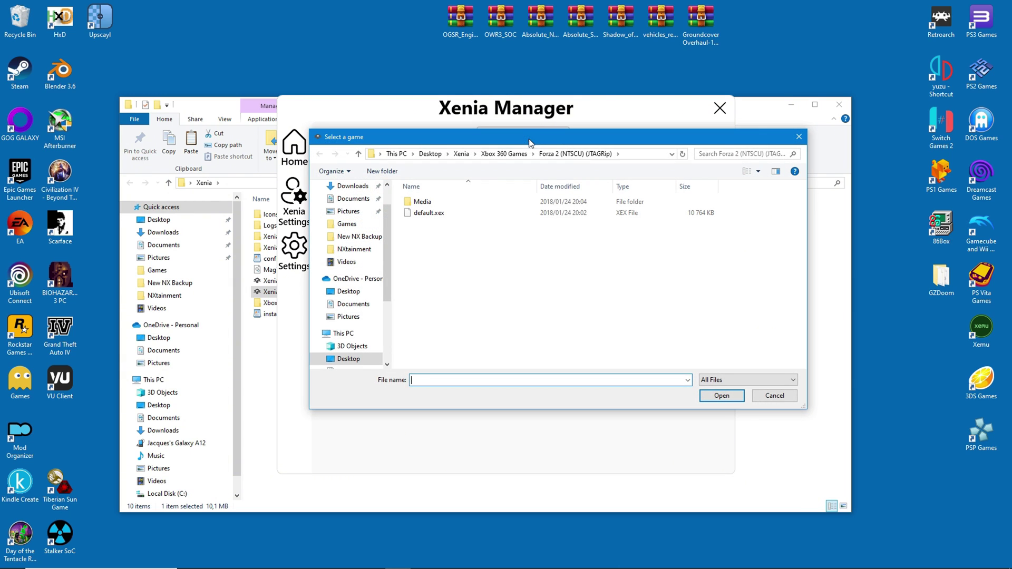
click(504, 154)
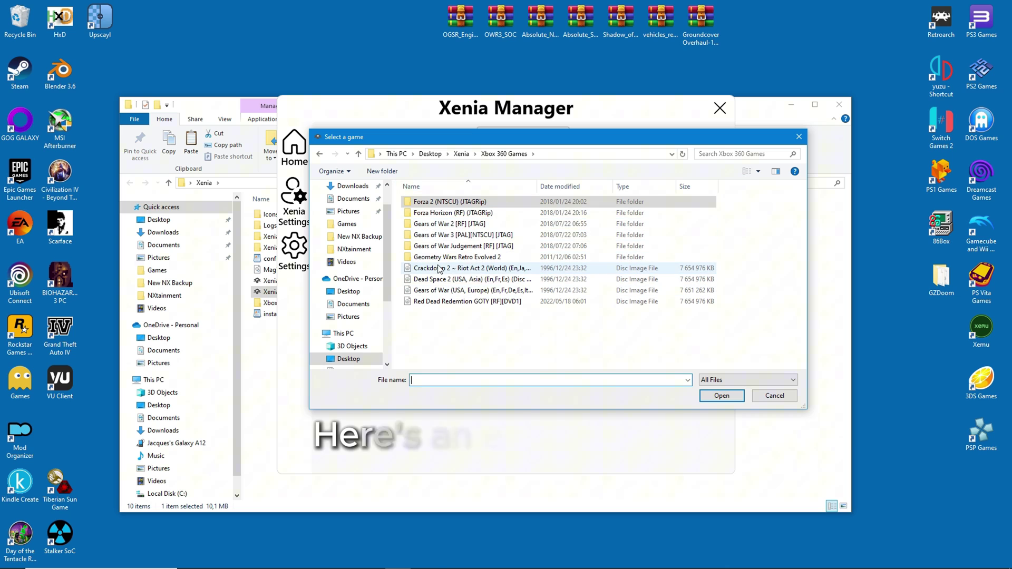
double_click(467, 272)
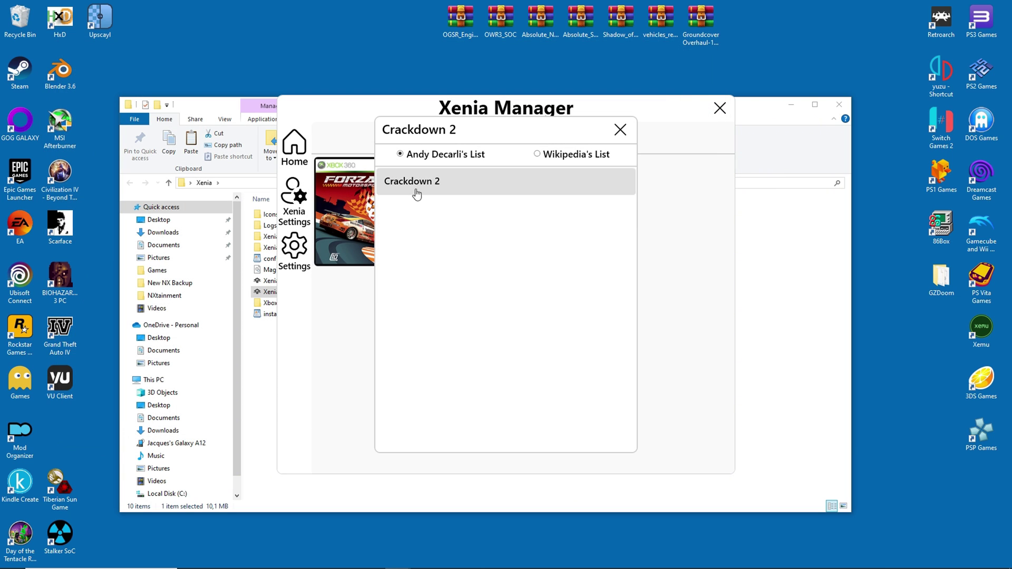
click(416, 190)
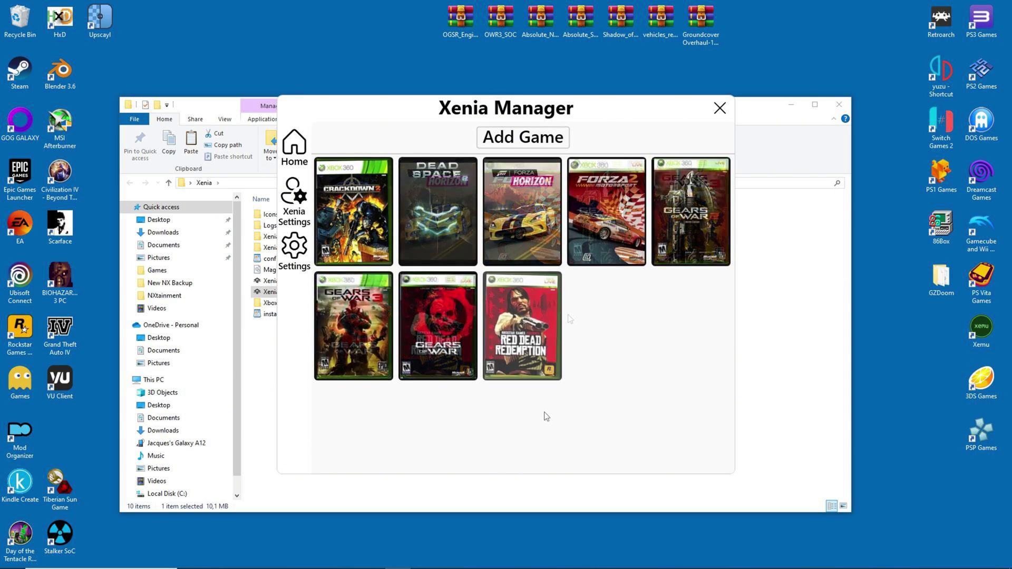
Close the Xenia folder window and check the Xenia Selector choices and the Xenia installer options in the manager settings
click(839, 104)
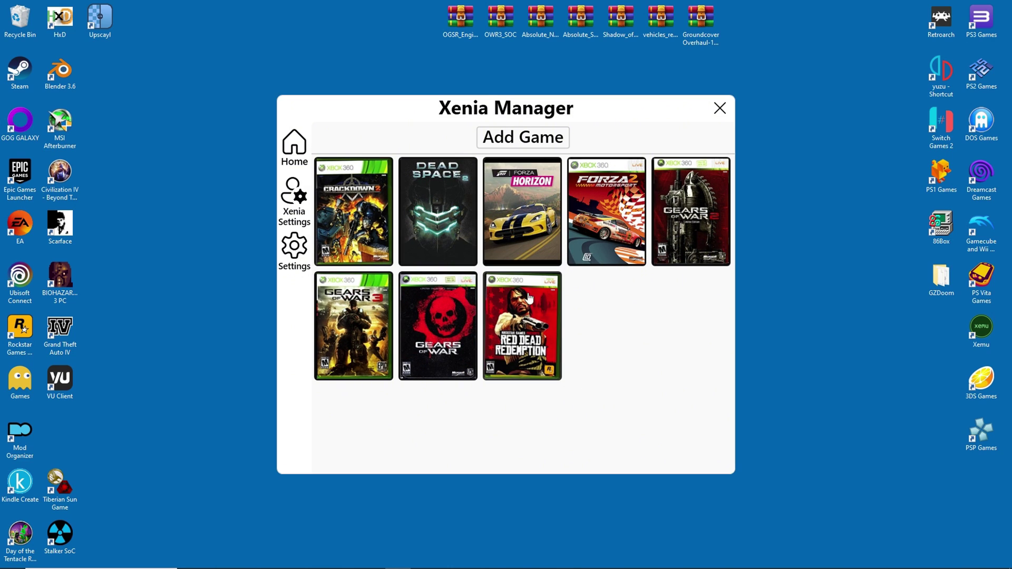
click(294, 248)
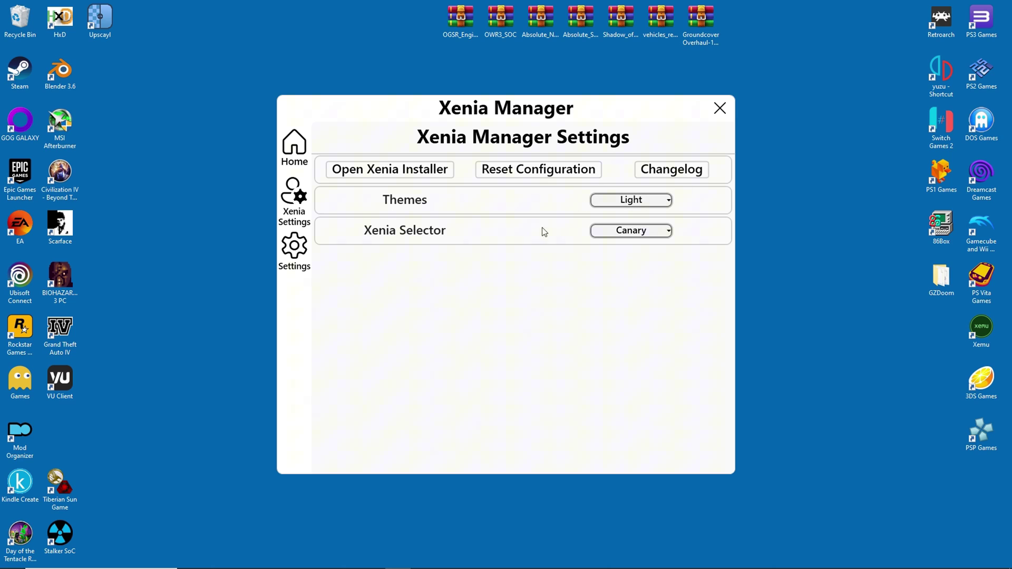
click(634, 236)
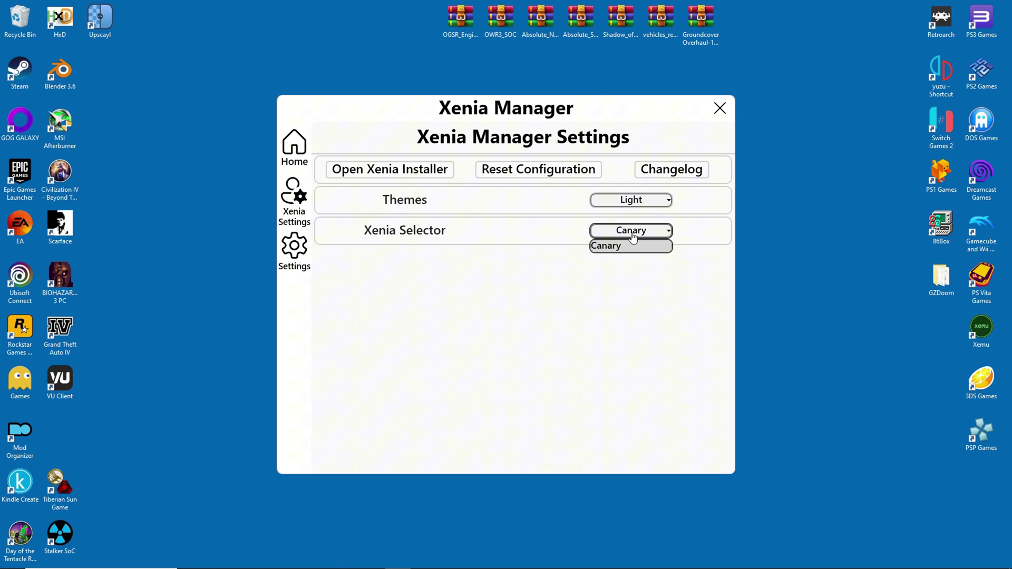
click(634, 236)
click(350, 167)
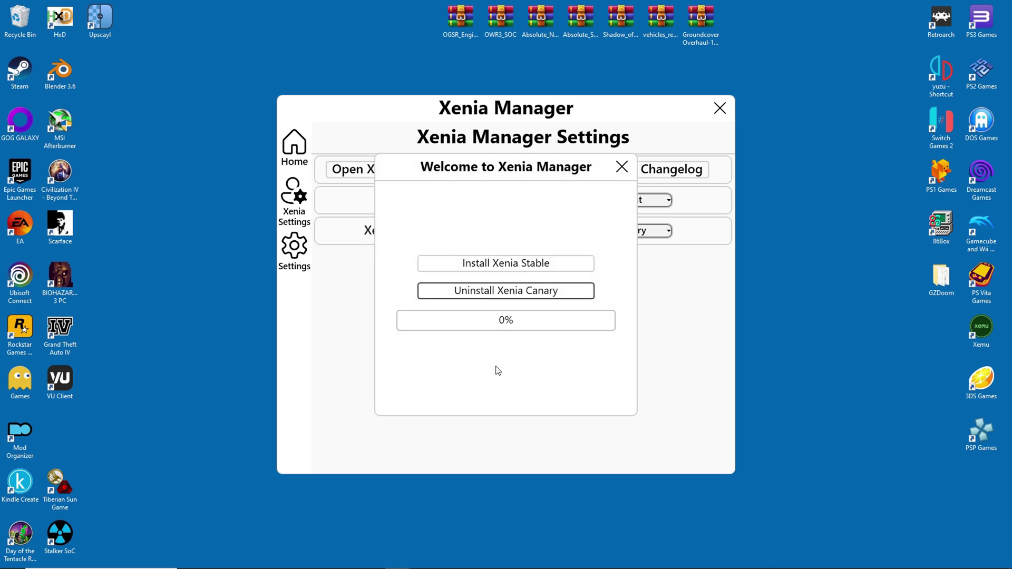
click(622, 167)
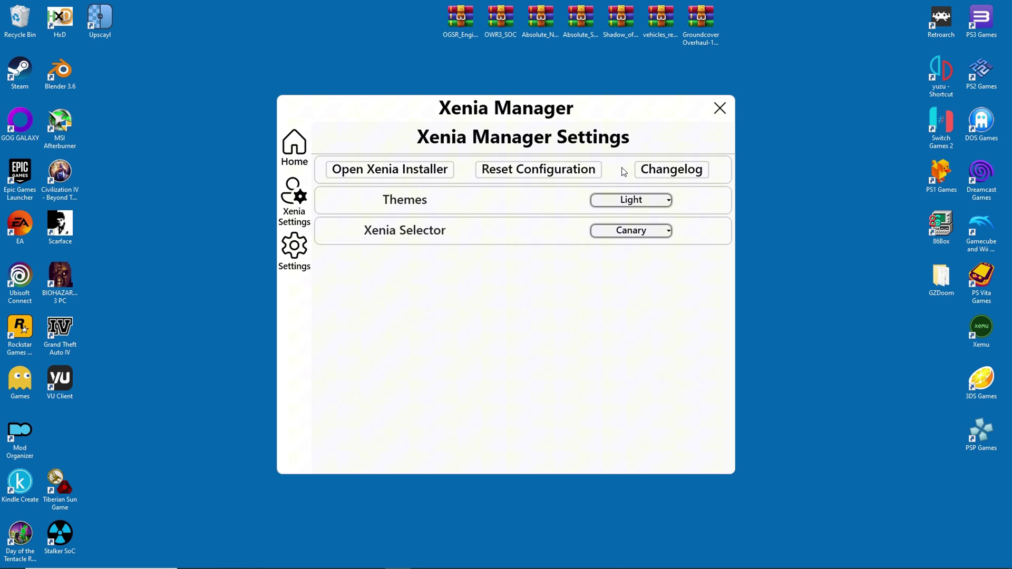
Preview the AMOLED theme and set the manager's theme to Dark
click(627, 198)
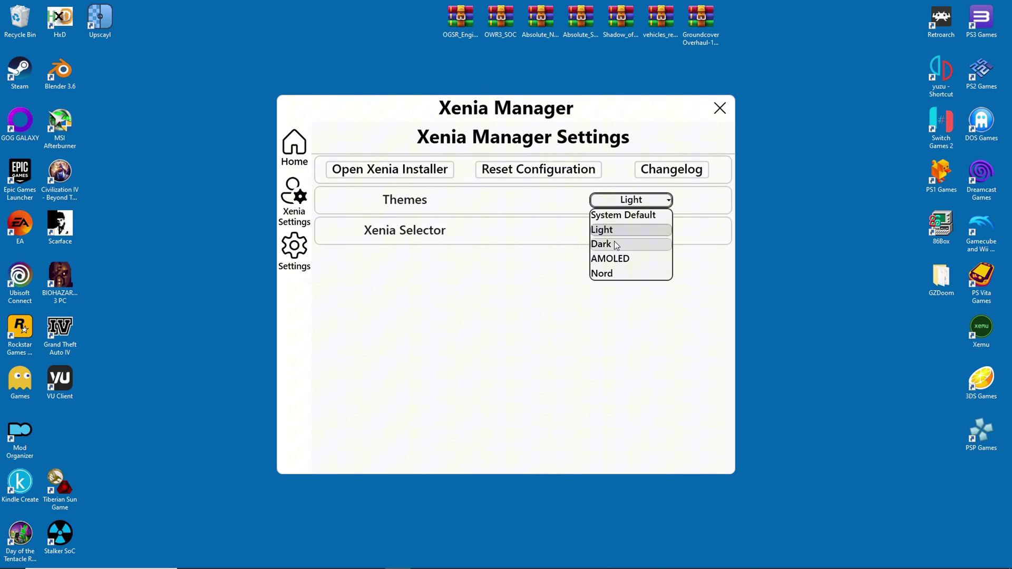
click(612, 245)
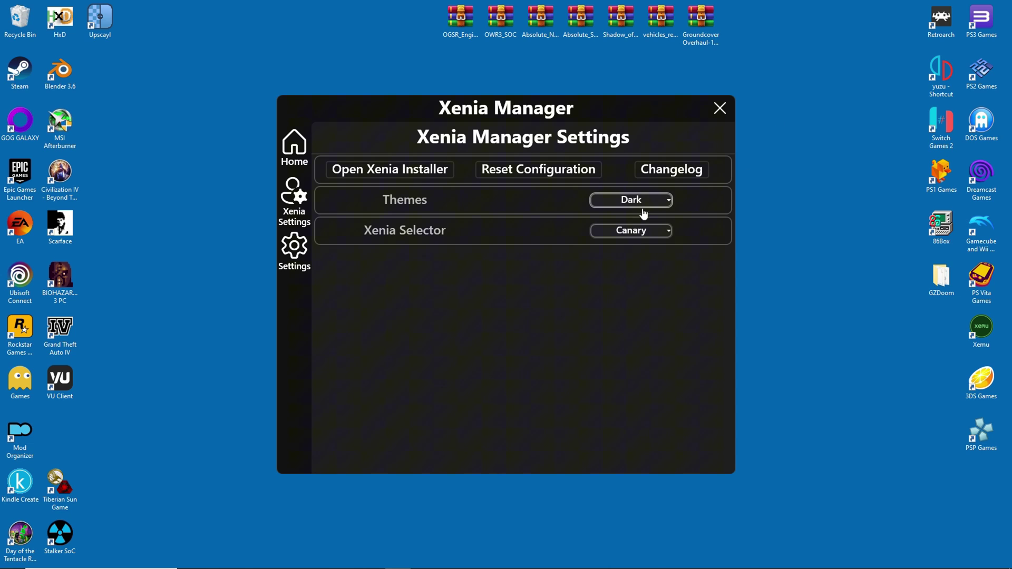
click(629, 200)
click(620, 262)
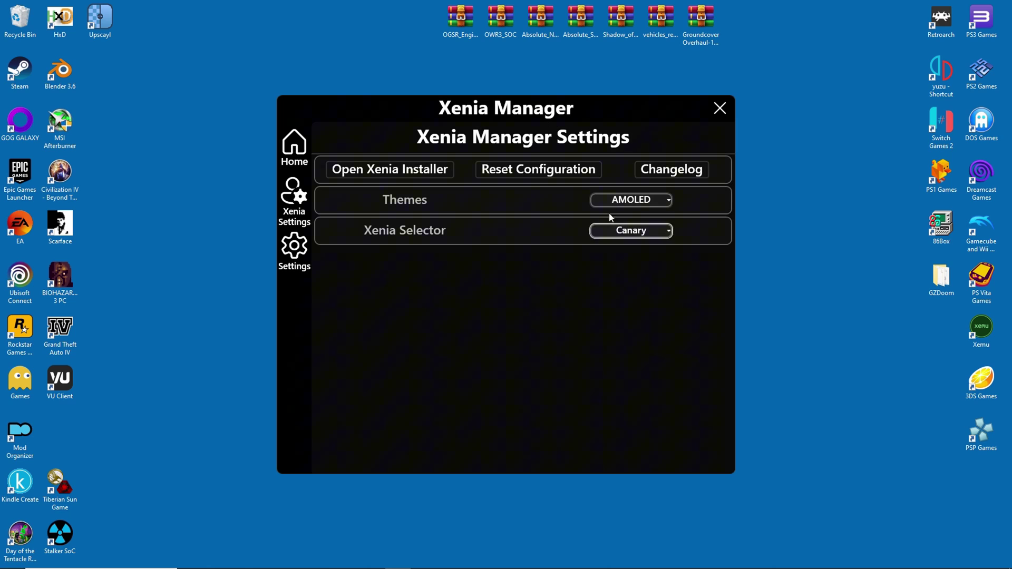
click(652, 201)
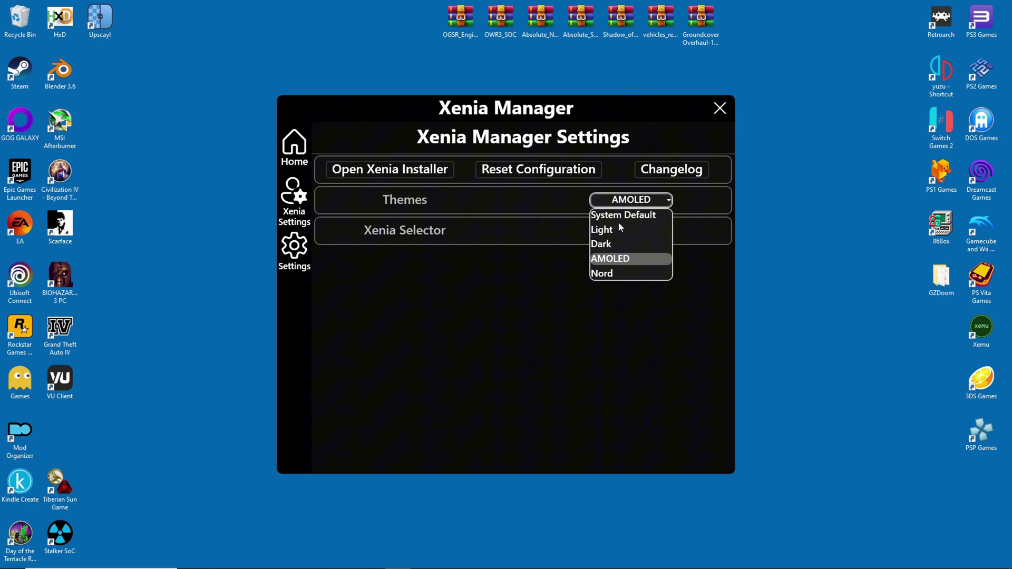
click(610, 245)
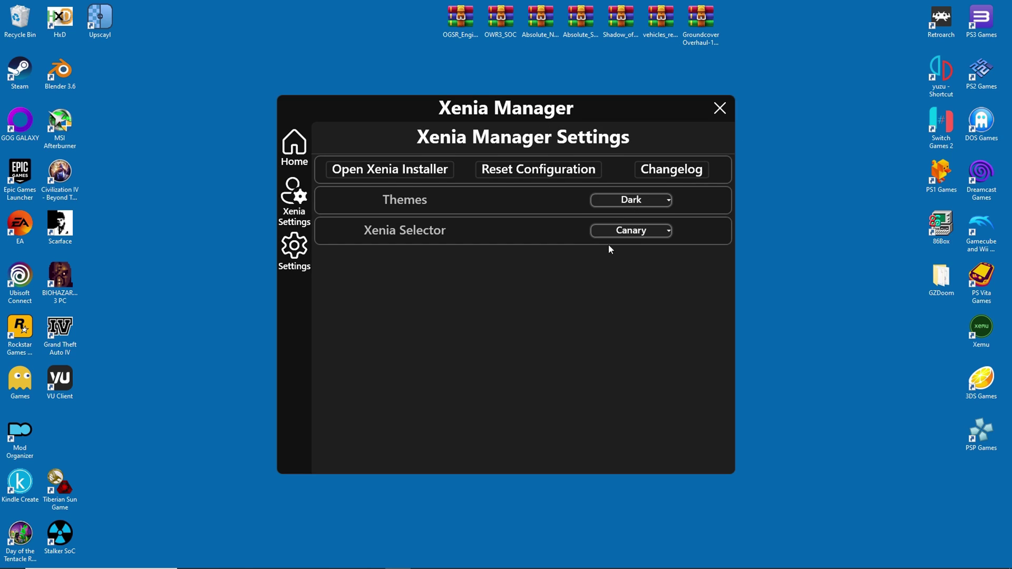
In the default profile's Xenia settings, set the Graphics API to D3D12 and turn off Variable Refresh Rate
click(294, 217)
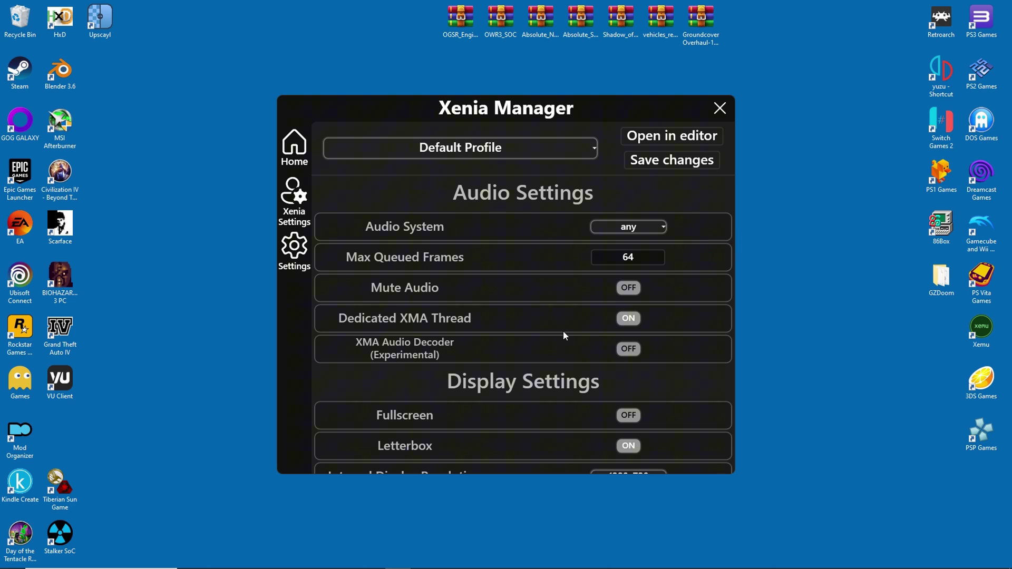
scroll(563, 330, down, 3)
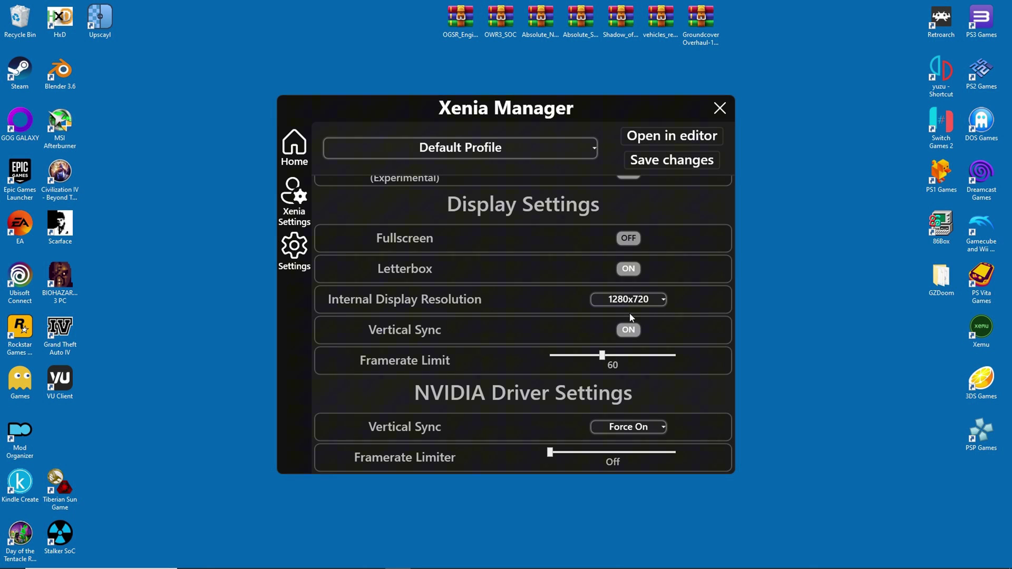
scroll(517, 352, down, 5)
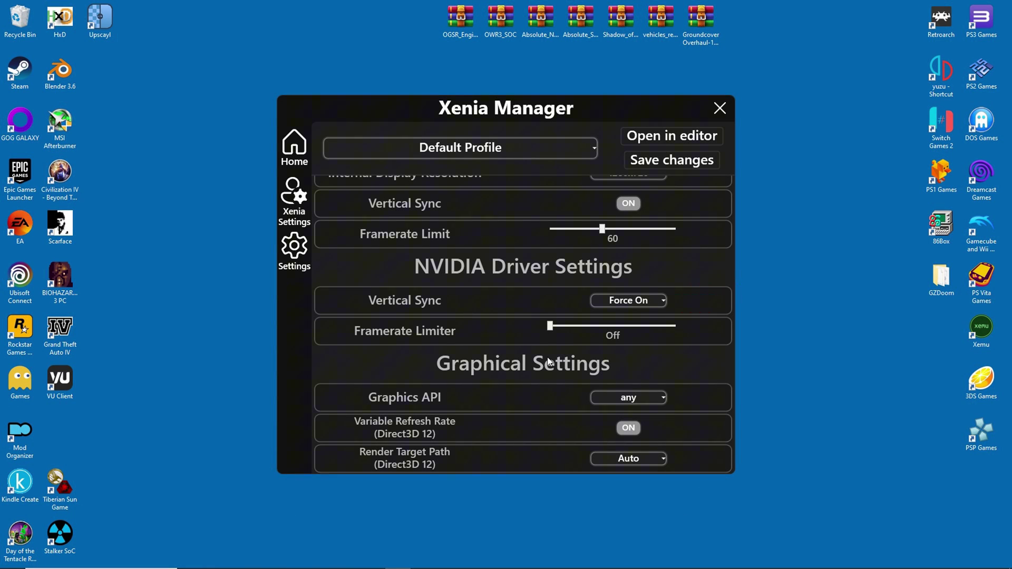
scroll(548, 357, down, 6)
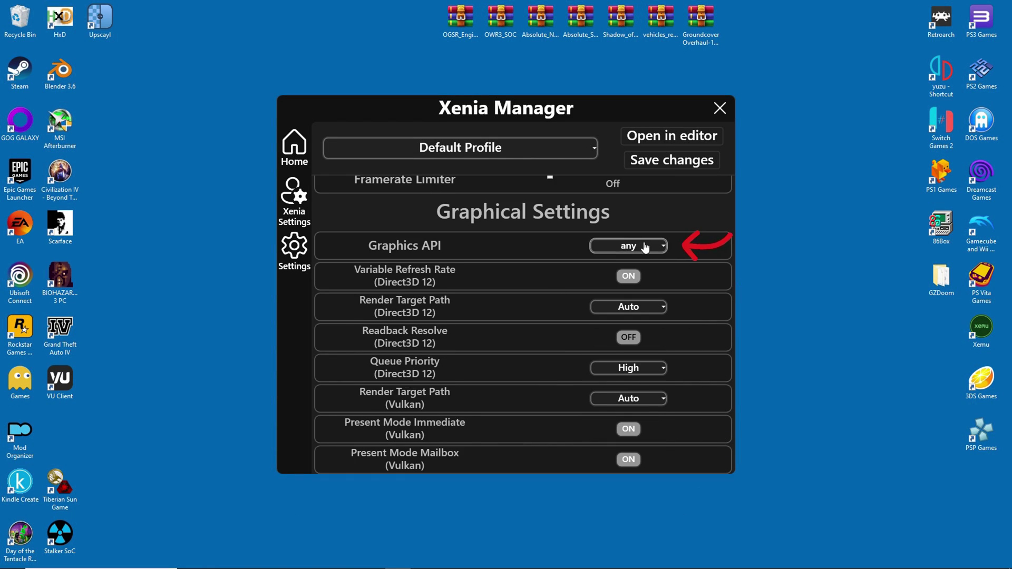
click(646, 246)
click(645, 274)
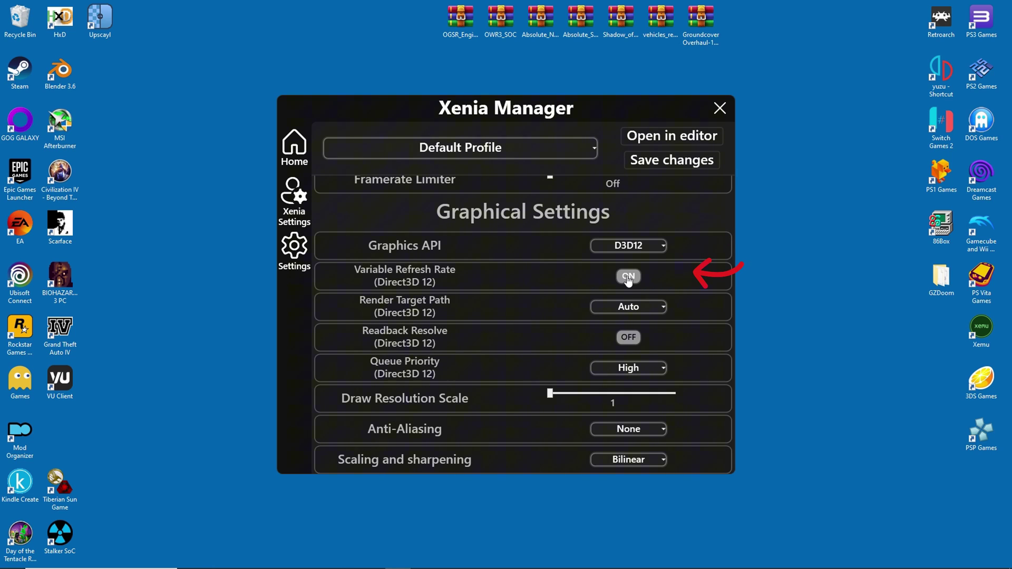
click(627, 276)
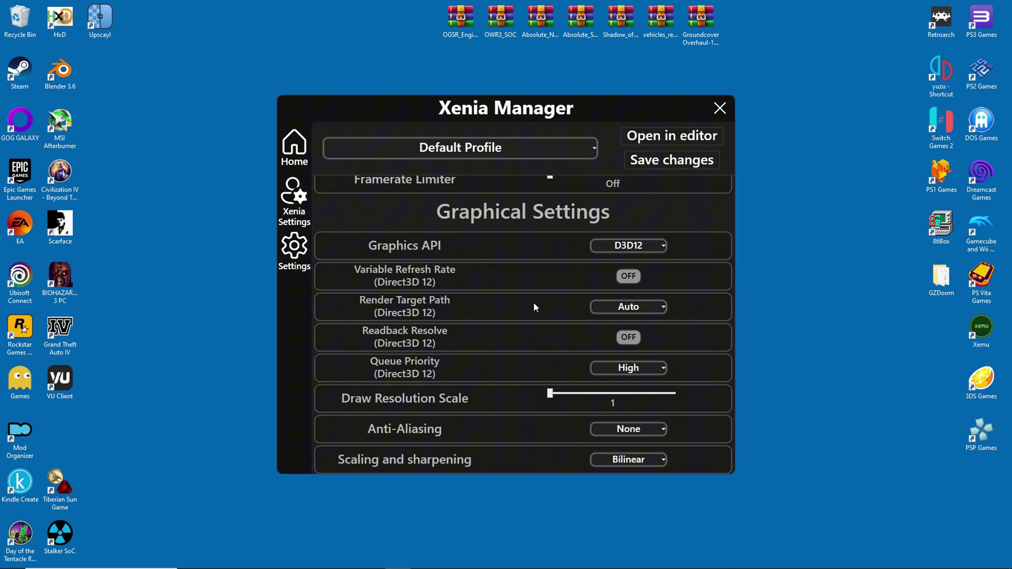
Examine the Draw Resolution Scale, Anti-Aliasing, and Scaling and sharpening options in the graphical settings
scroll(534, 308, down, 4)
drag(550, 293, 587, 297)
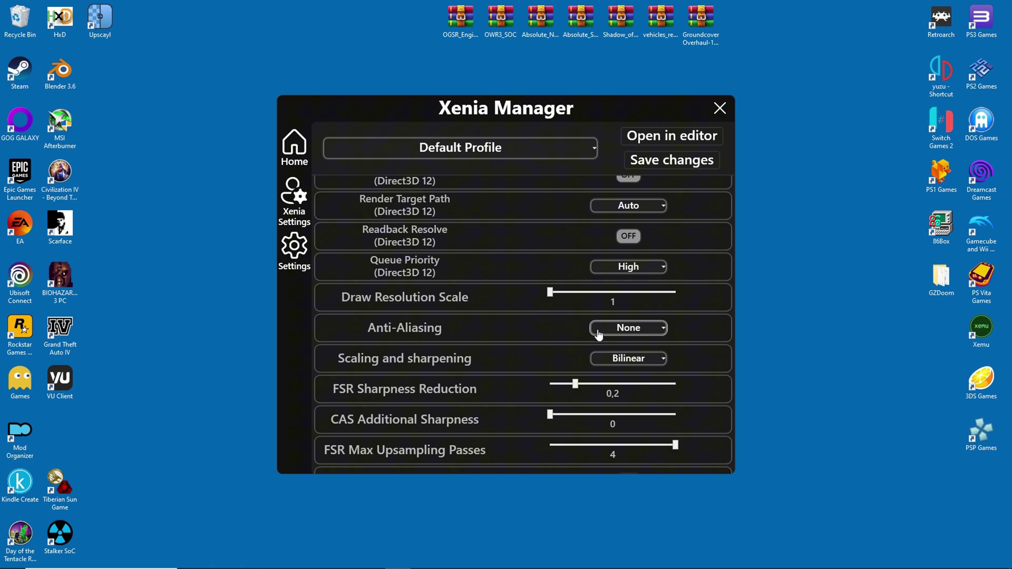
click(605, 332)
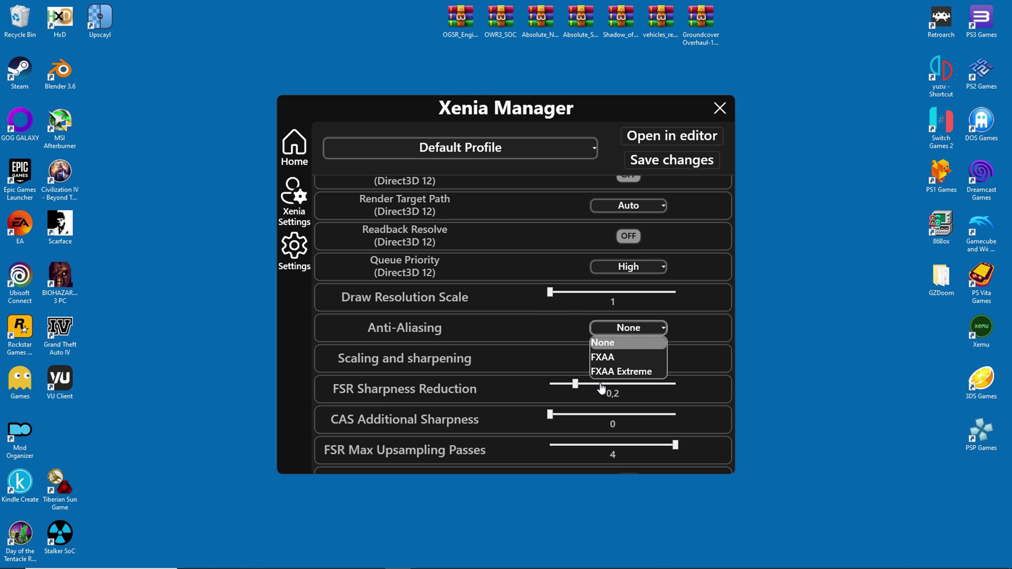
click(564, 328)
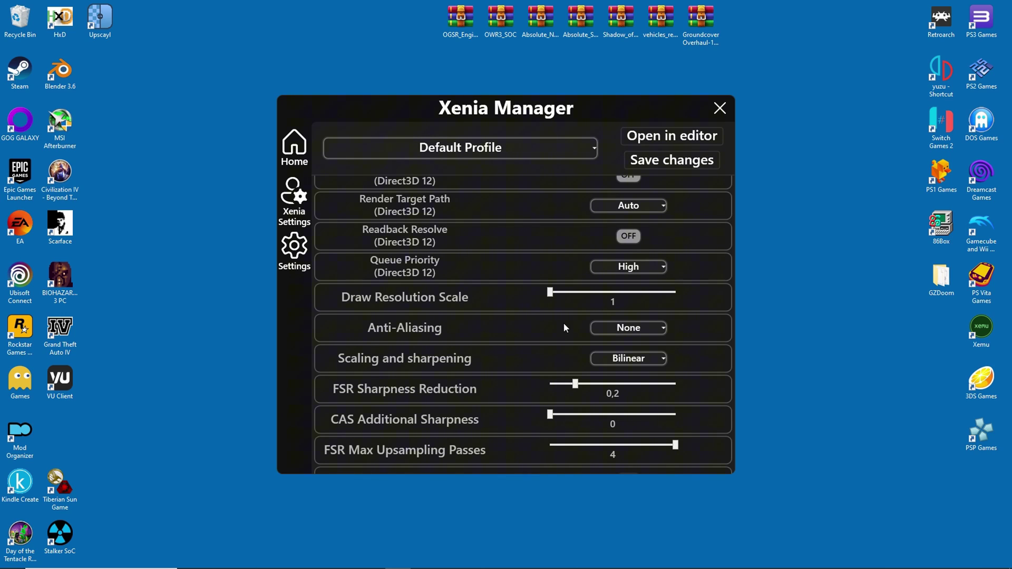
click(614, 359)
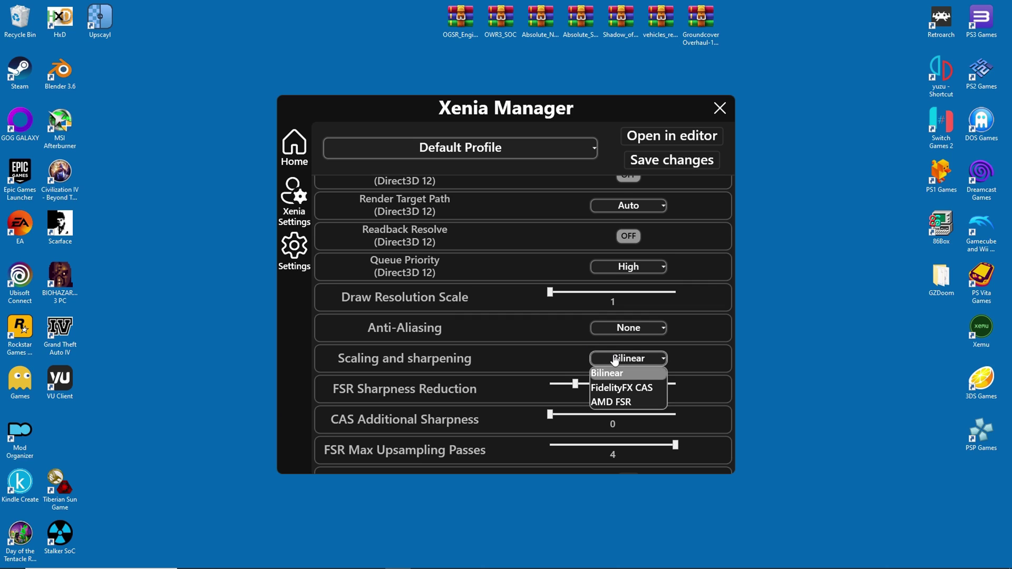
click(615, 360)
Review the remaining general, user input, storage and hack settings of the default profile, including the Input System choices
scroll(540, 352, down, 3)
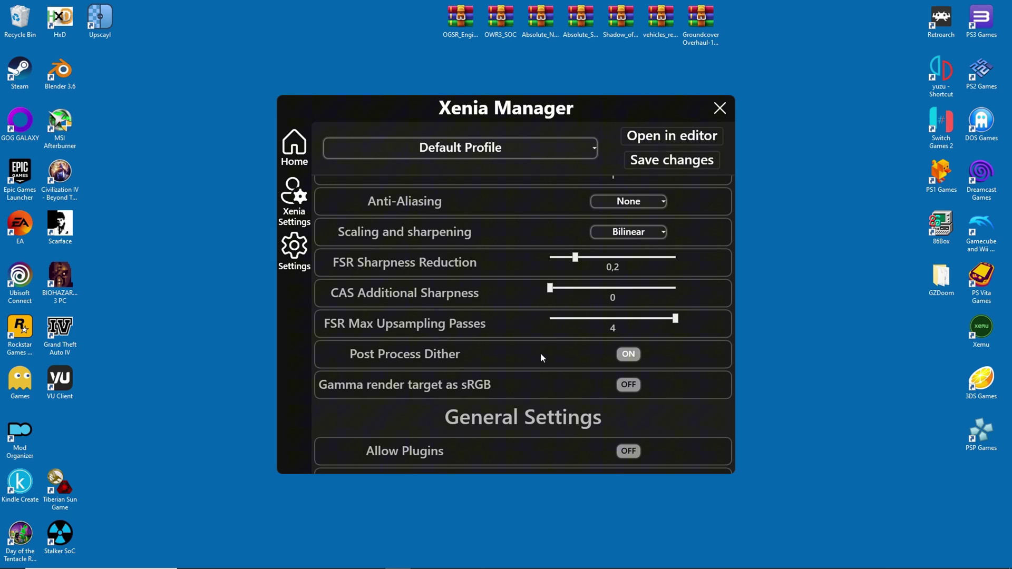
scroll(548, 350, down, 5)
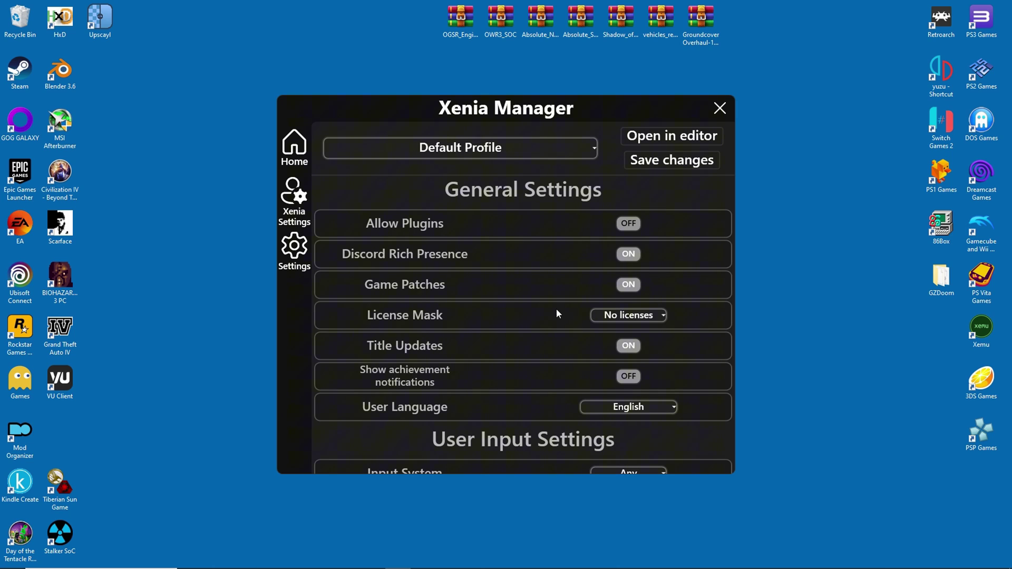
scroll(557, 311, down, 8)
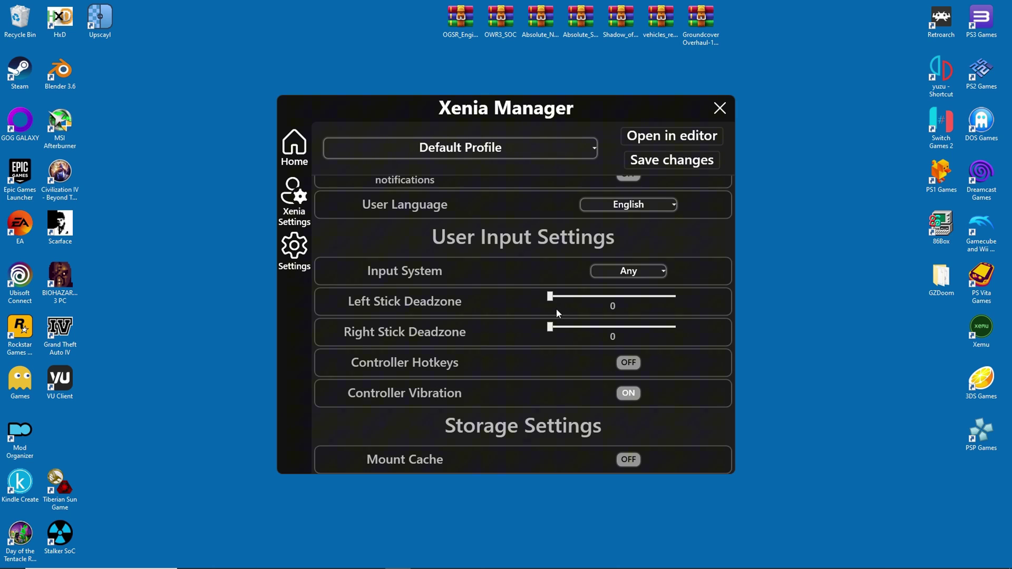
click(639, 271)
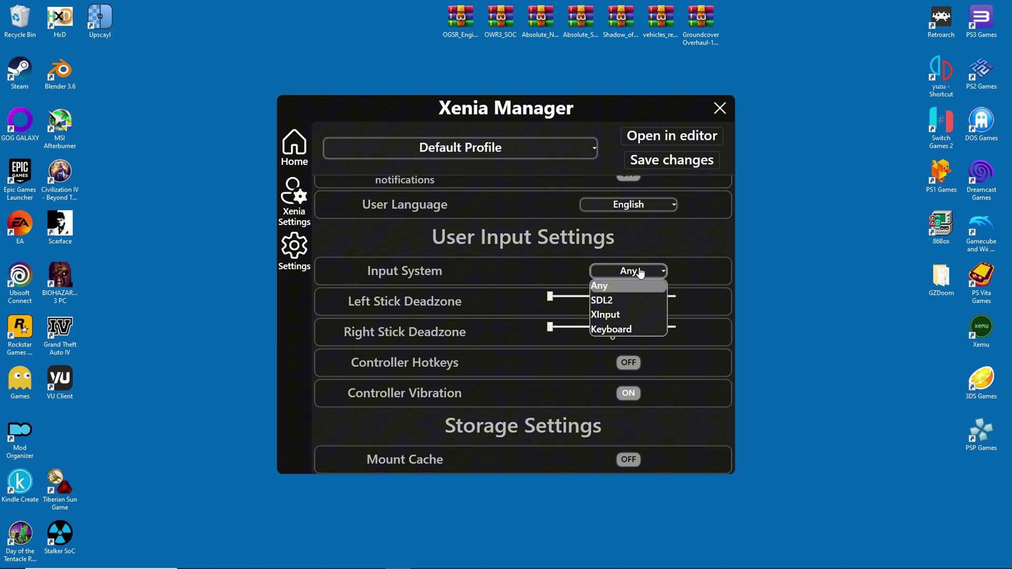
click(614, 270)
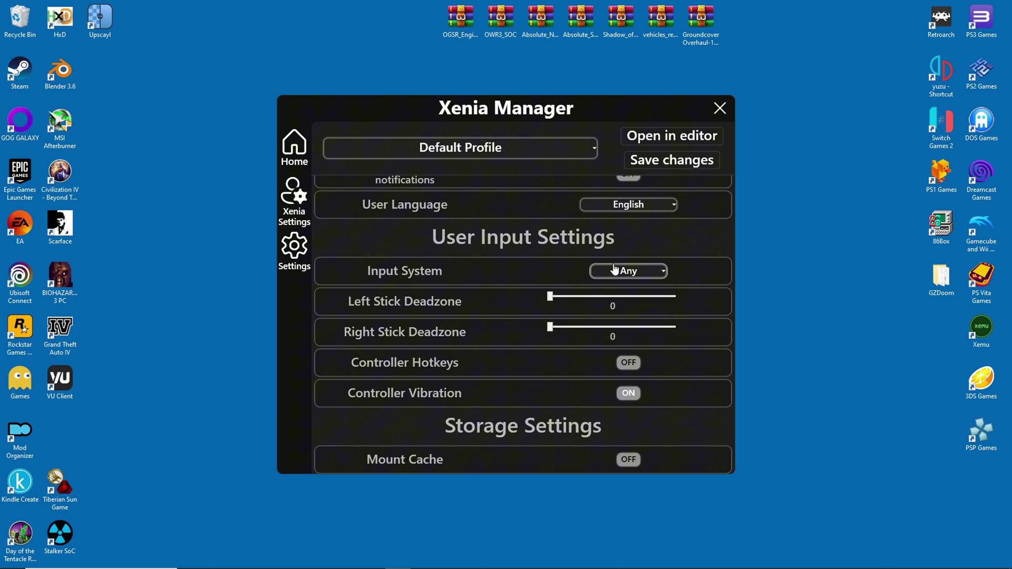
scroll(543, 371, down, 3)
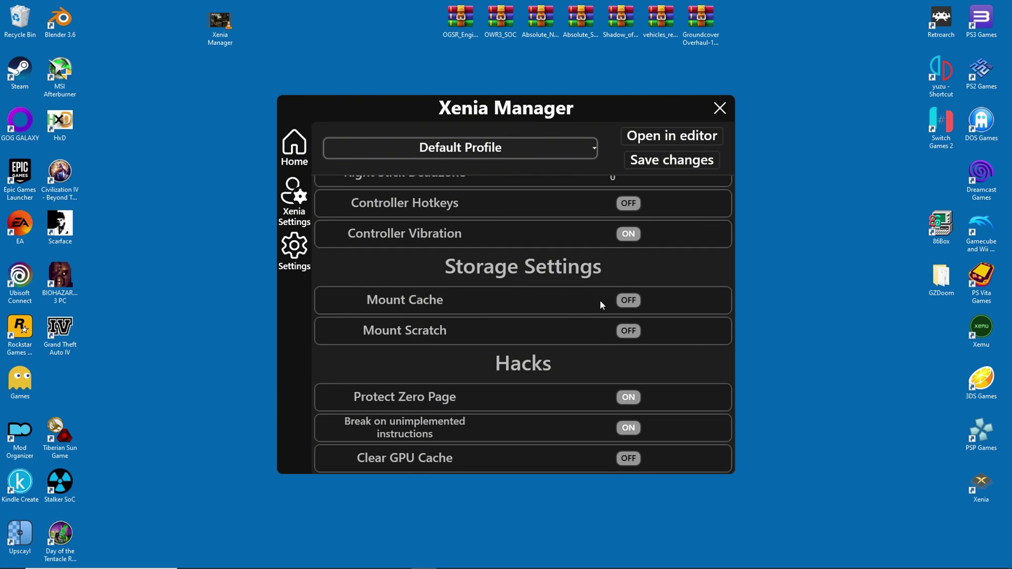
Switch to the Forza Motorsport 2 profile and save its settings
click(482, 147)
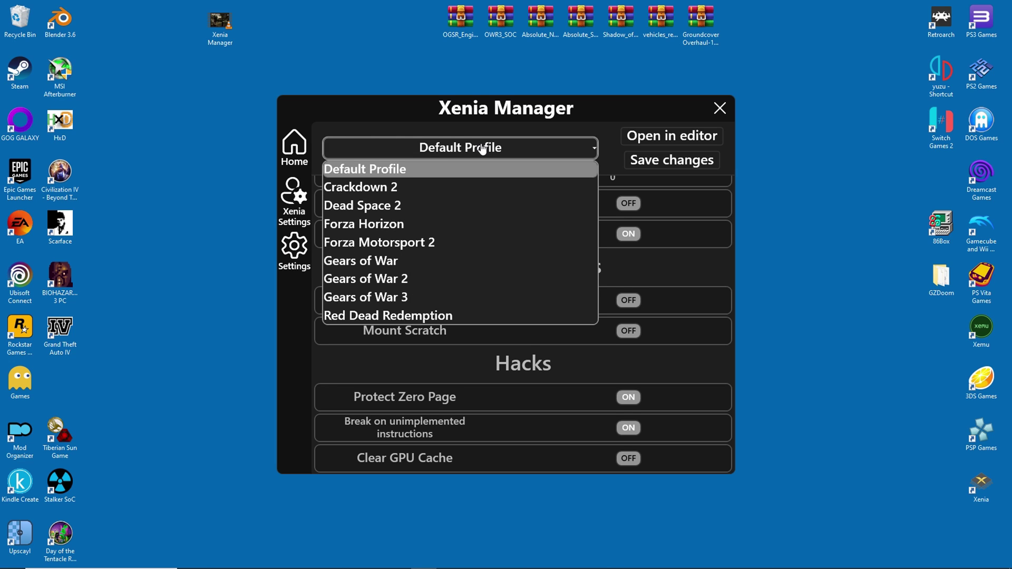
click(391, 242)
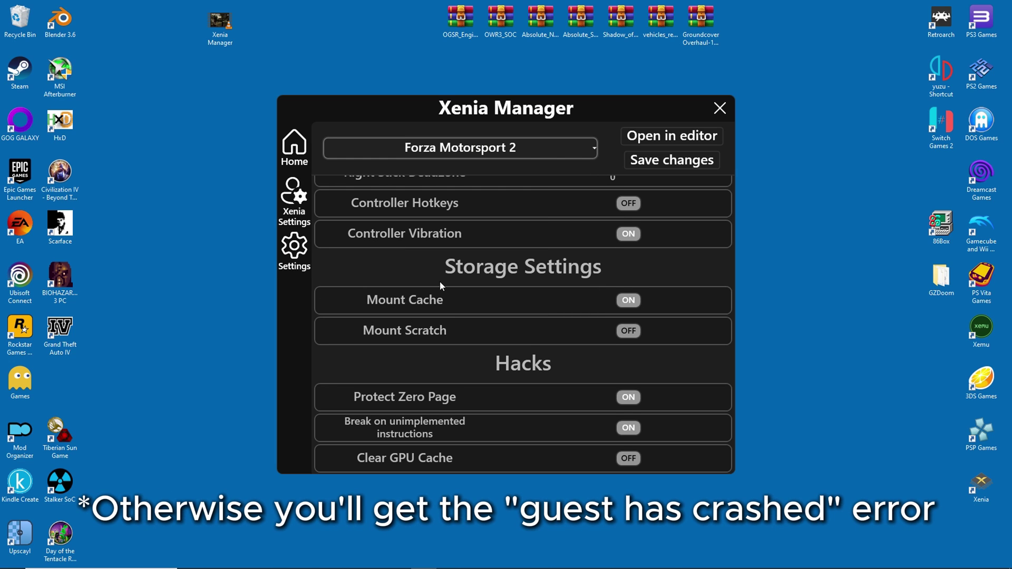
click(670, 161)
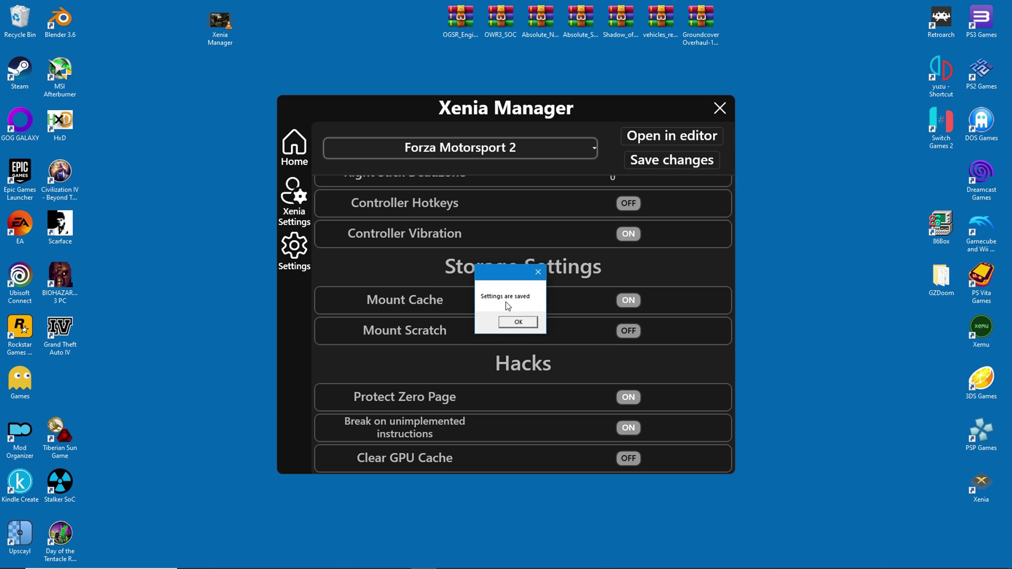
click(518, 322)
Launch Forza Motorsport 2 from the library and start the race from the starting grid
click(294, 148)
click(604, 232)
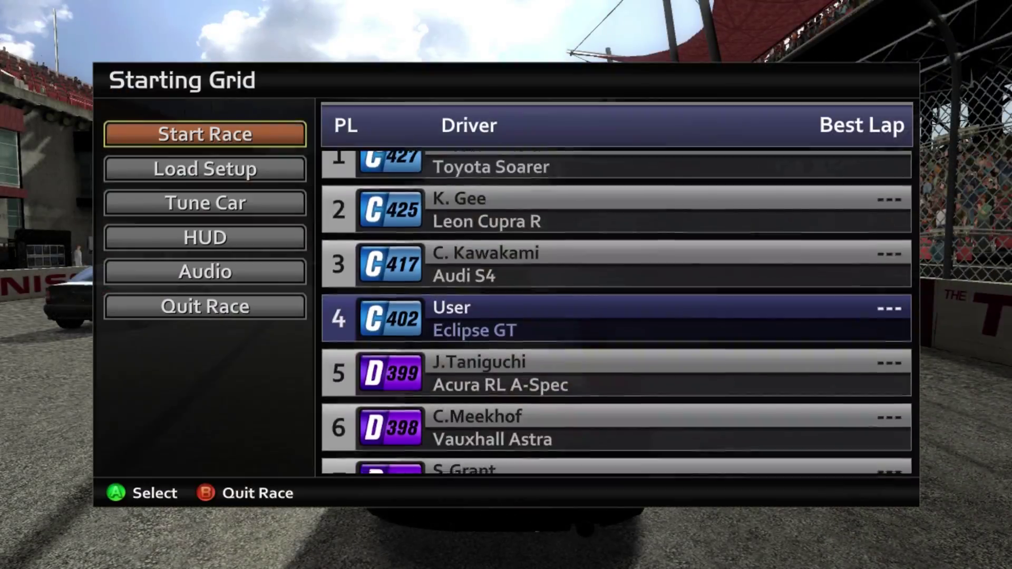
key(Return)
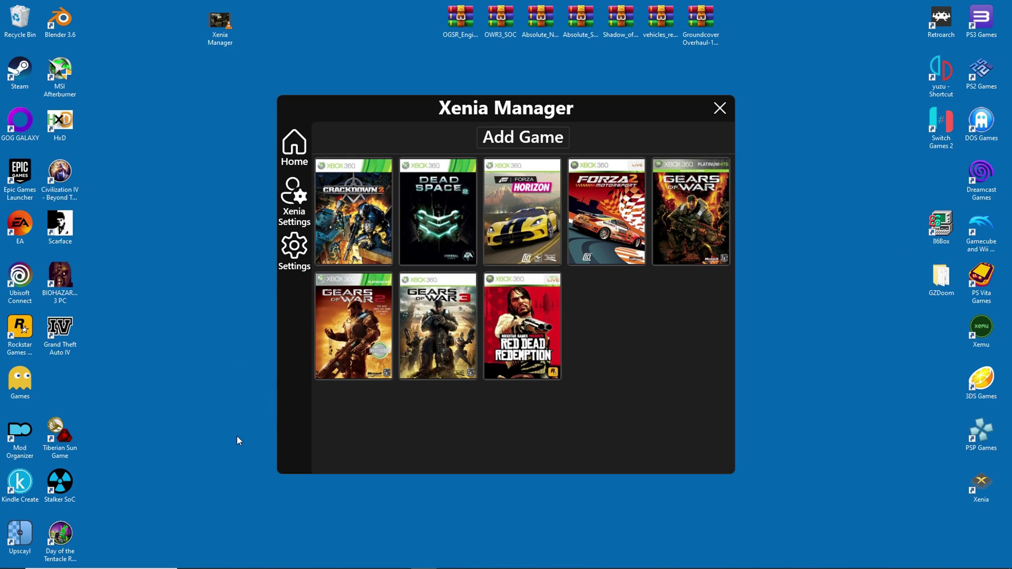
Add a game patch to Gears of War 2 by picking it from the downloadable patches instead of a local file
right_click(353, 329)
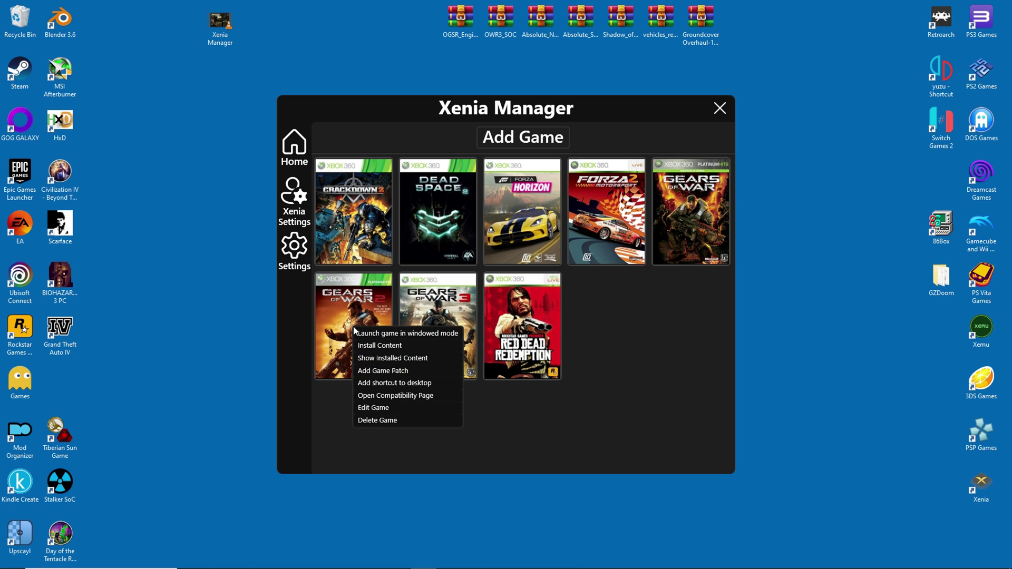
click(394, 377)
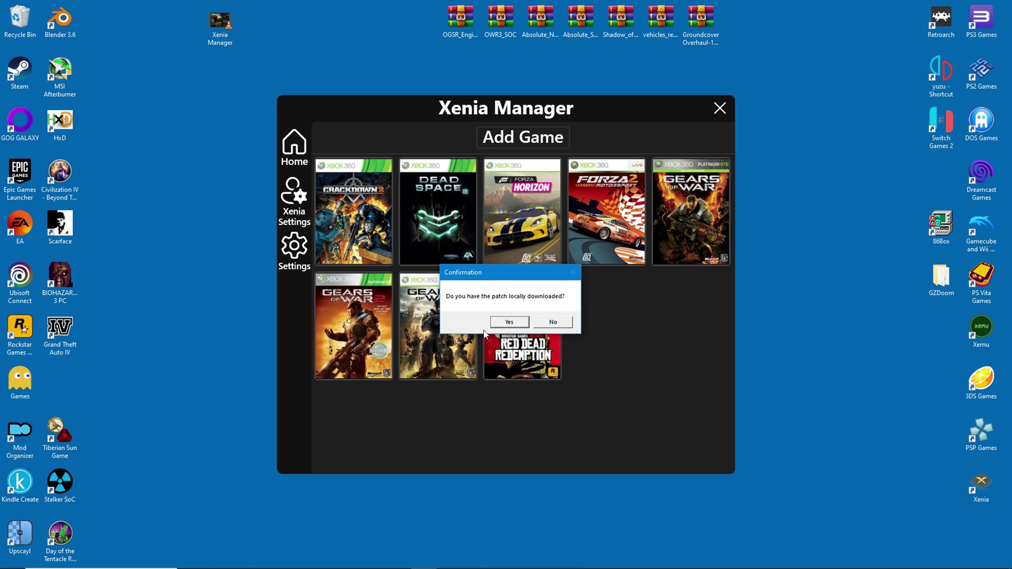
click(531, 327)
click(470, 230)
click(544, 322)
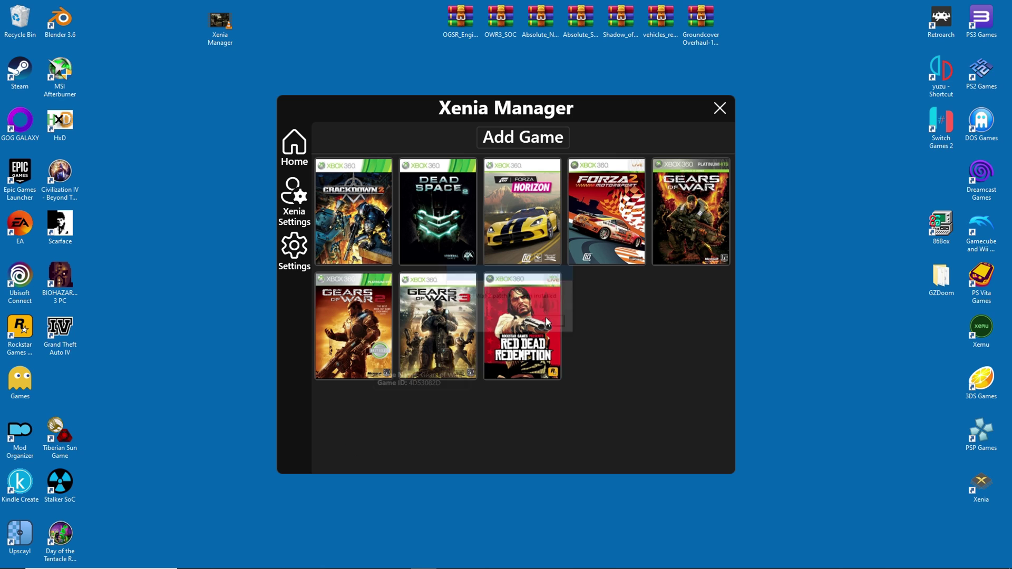
Turn on Black Shading Fix and Unlock FPS in the Gears of War 2 patch settings
right_click(362, 336)
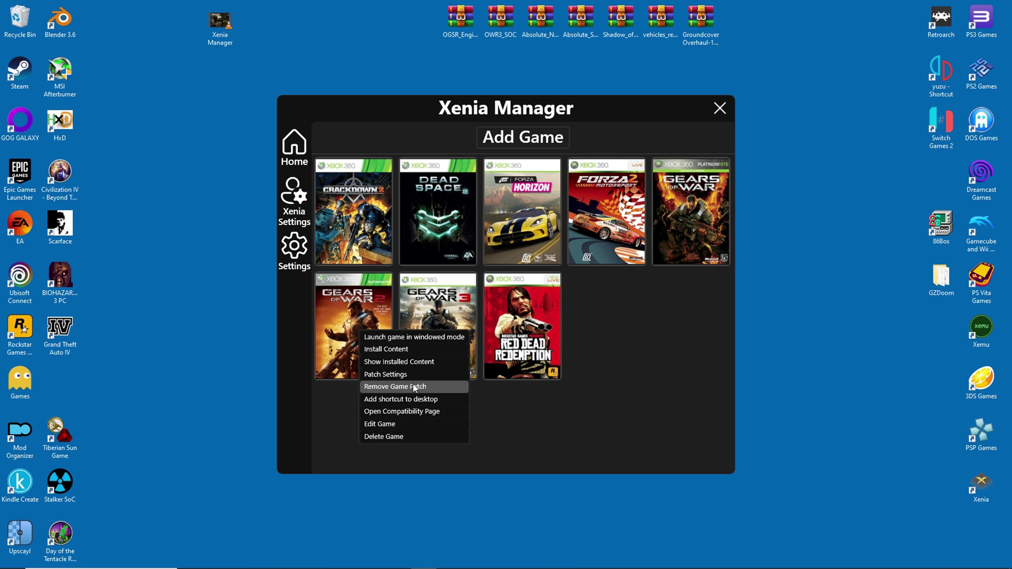
click(397, 375)
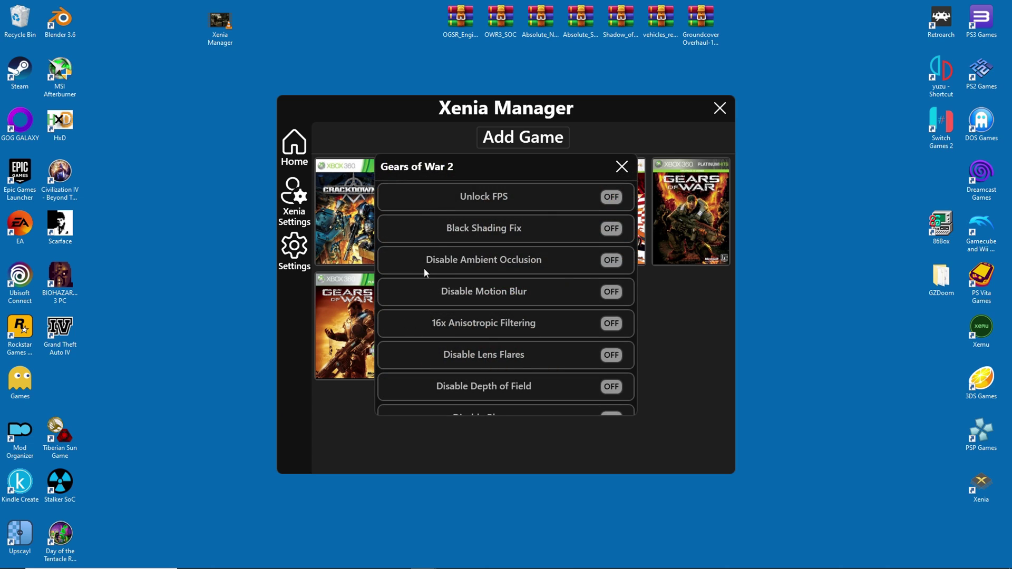
click(611, 228)
click(611, 196)
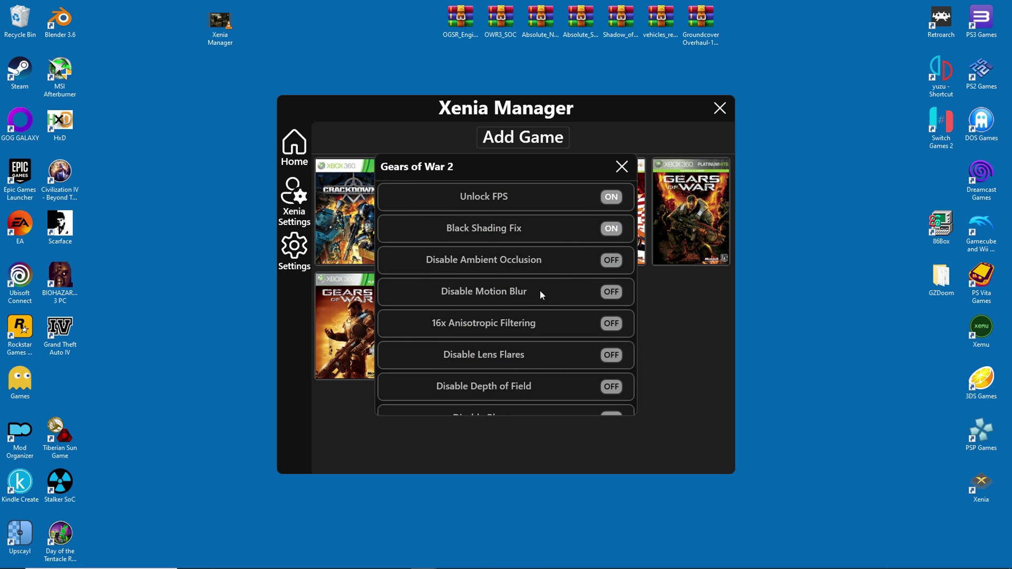